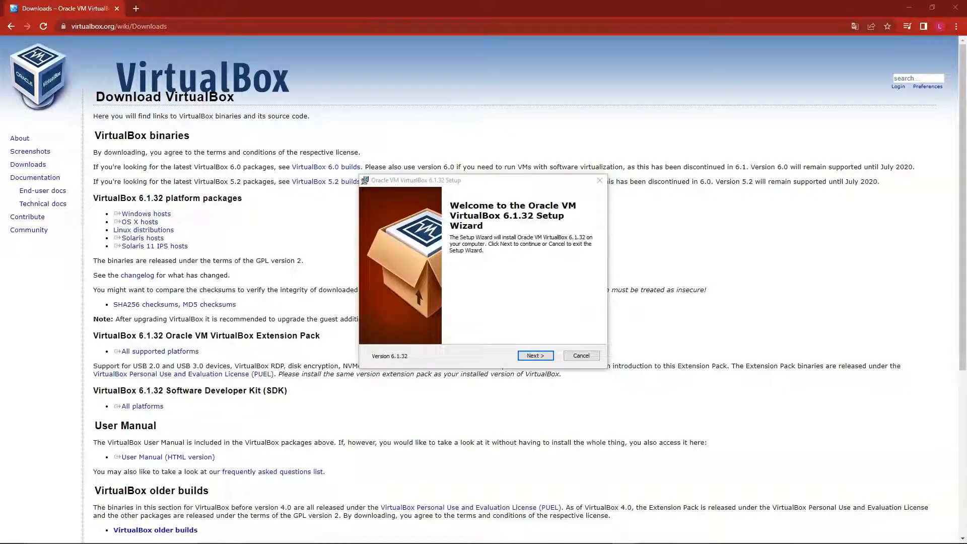
# Install Oracle VM VirtualBox 6.1.32 with the default features and installation location.
pyautogui.press('Return')
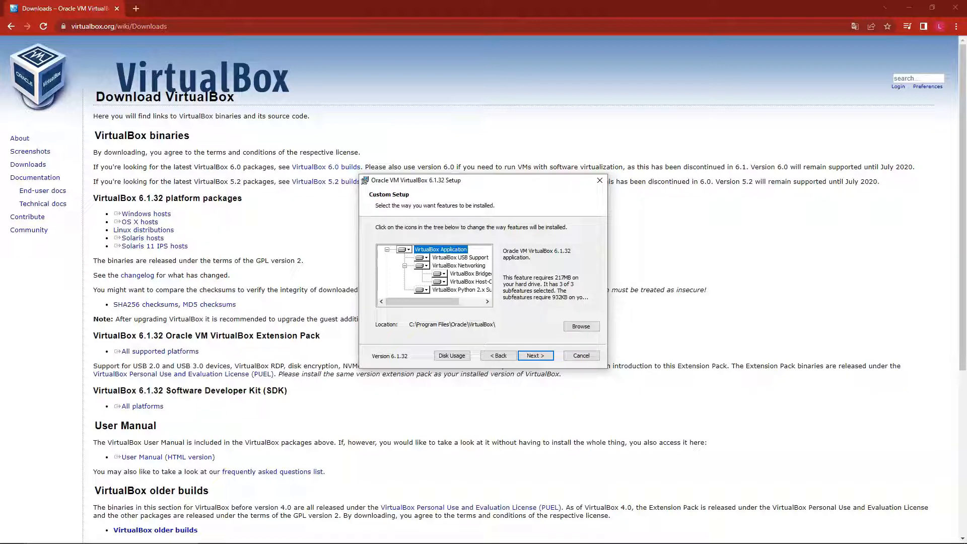
pyautogui.press('Return')
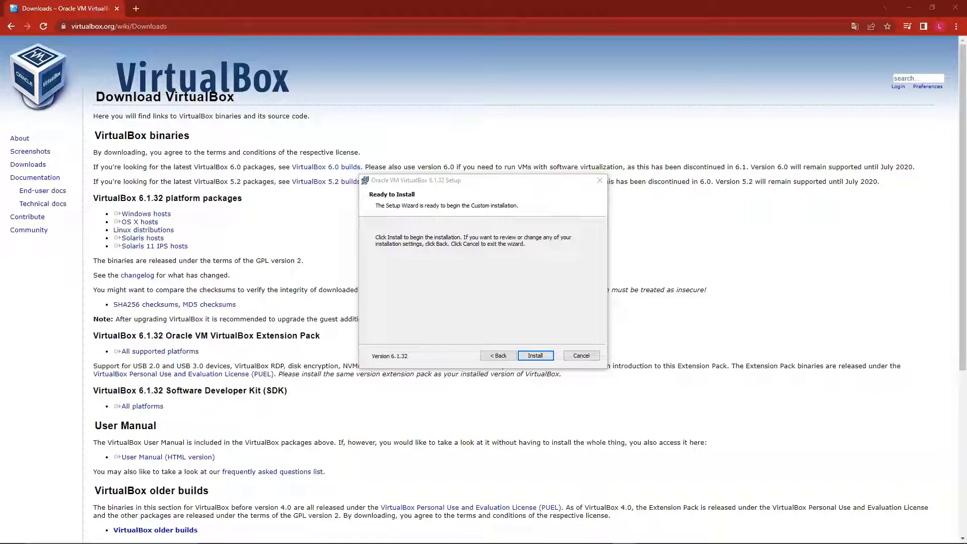
pyautogui.press('Return')
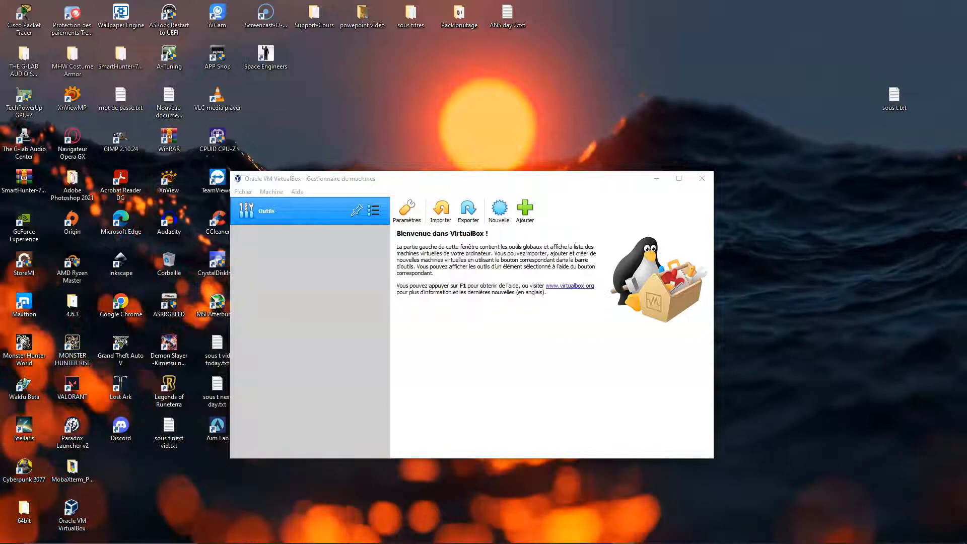
# Switch to the Chrome window showing osboxes.org, accept all cookies and open the VirtualBox Images page.
pyautogui.moveTo(359, 537)
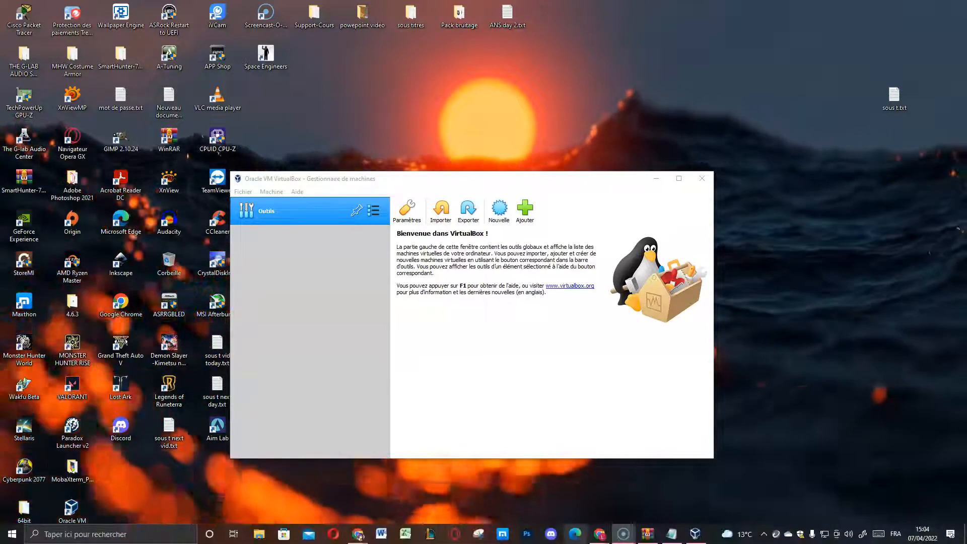
pyautogui.moveTo(599, 535)
pyautogui.click(698, 456)
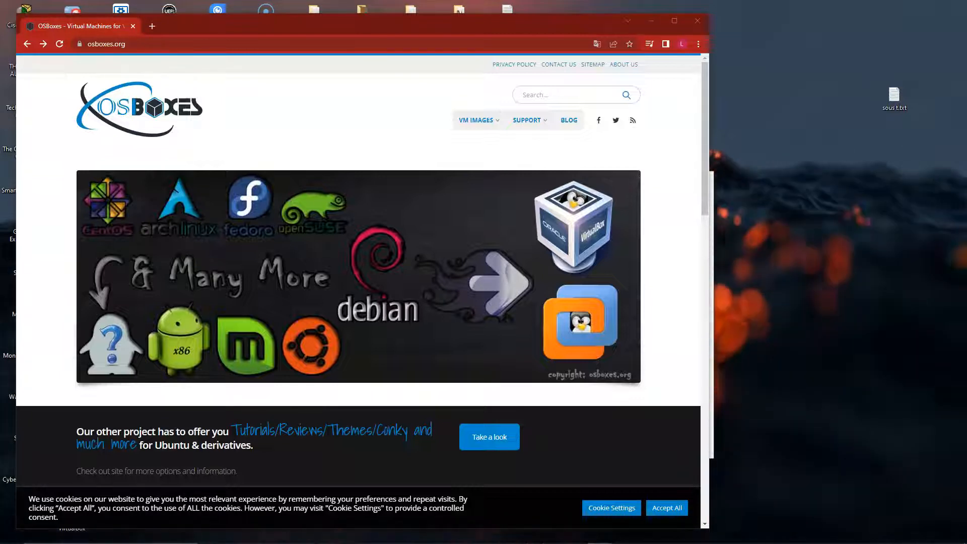
pyautogui.click(667, 508)
pyautogui.scroll(-1, 359, 290)
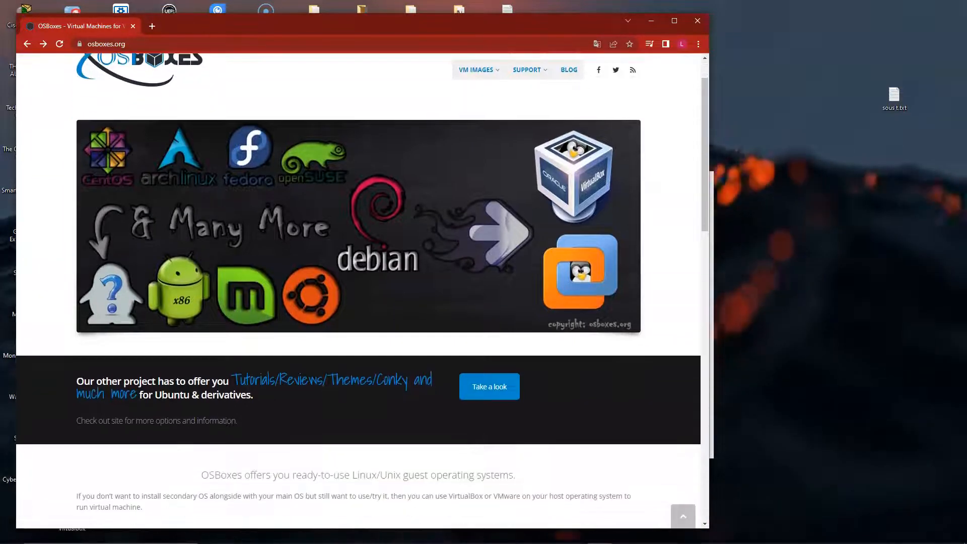
pyautogui.scroll(1, 358, 289)
pyautogui.click(479, 120)
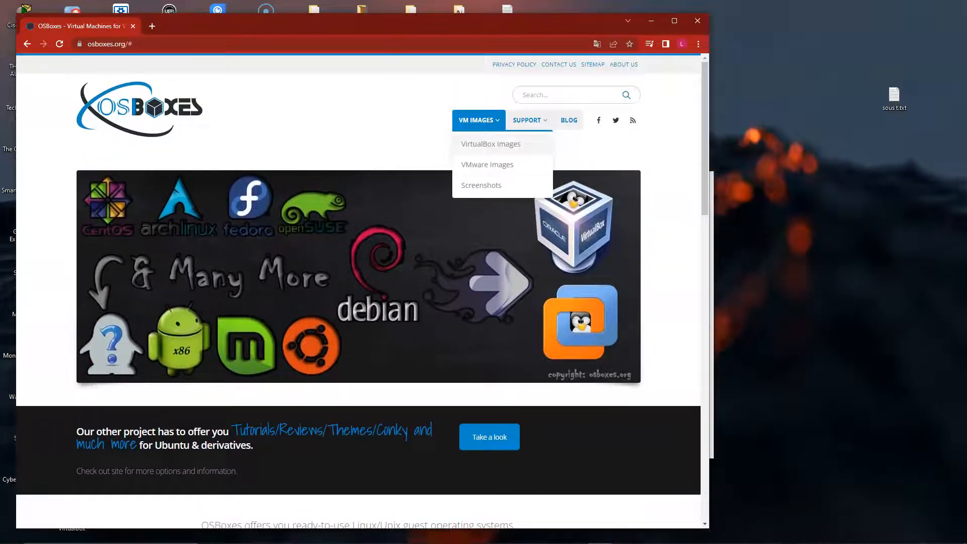
pyautogui.click(491, 144)
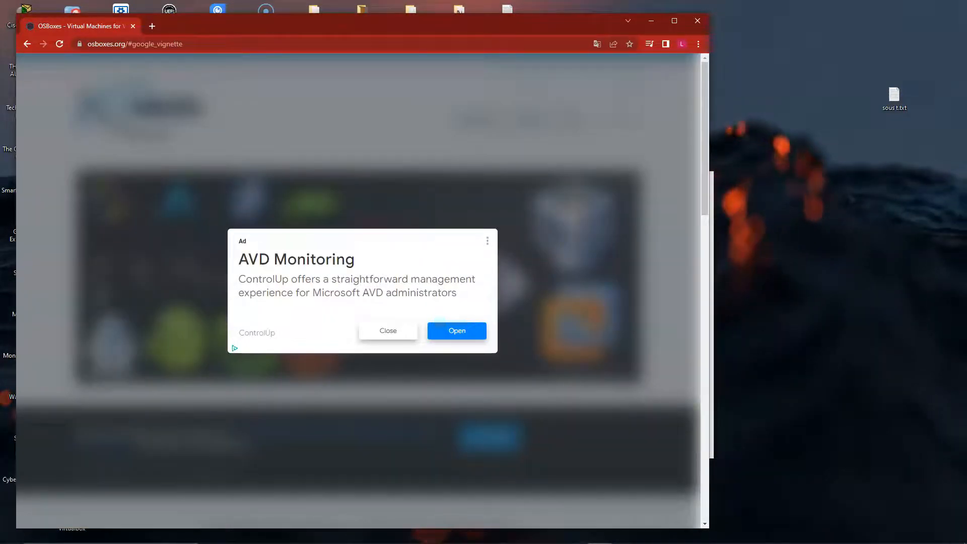
pyautogui.click(389, 331)
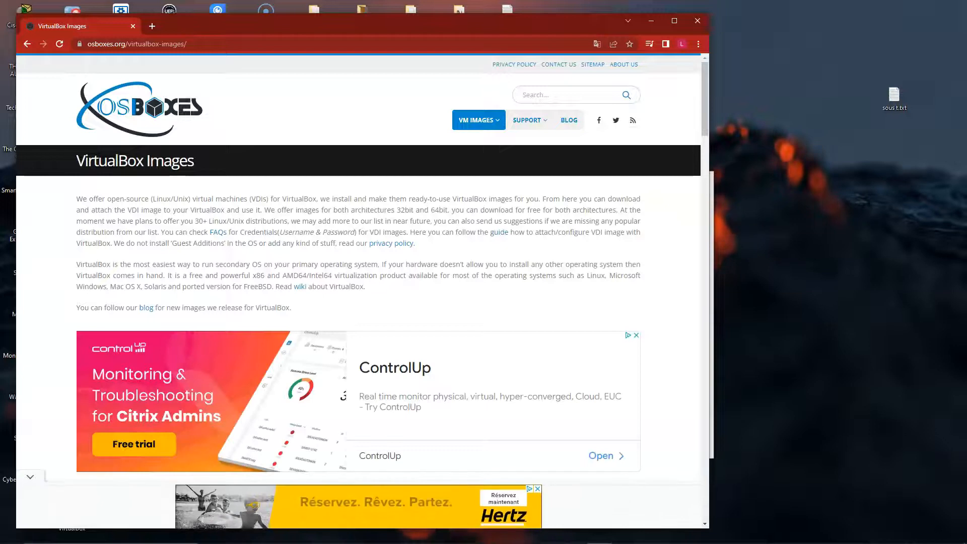
# Find CentOS in the list of VDI images and open its VirtualBox (VDI) image download page.
pyautogui.scroll(-10, 357, 292)
pyautogui.scroll(-4, 357, 292)
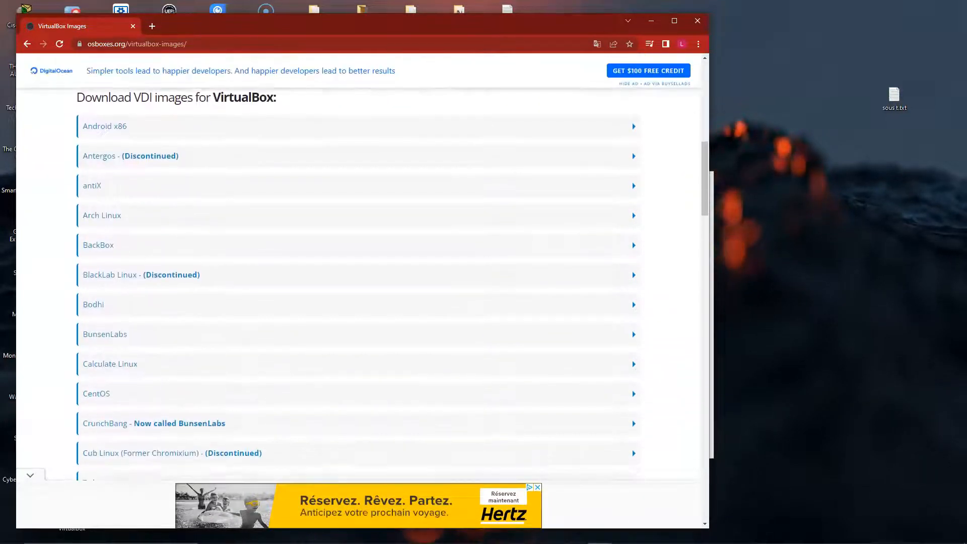
pyautogui.scroll(-5, 357, 292)
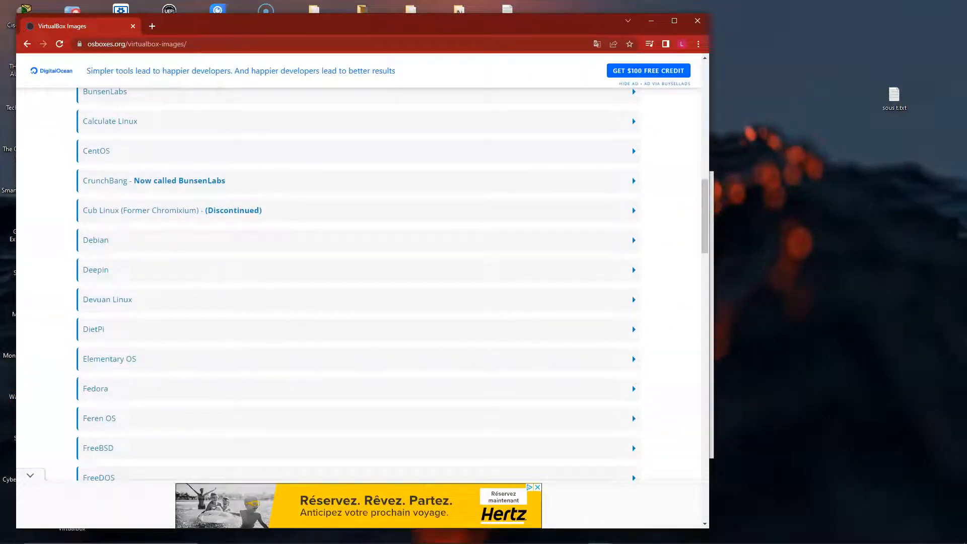
pyautogui.scroll(5, 358, 292)
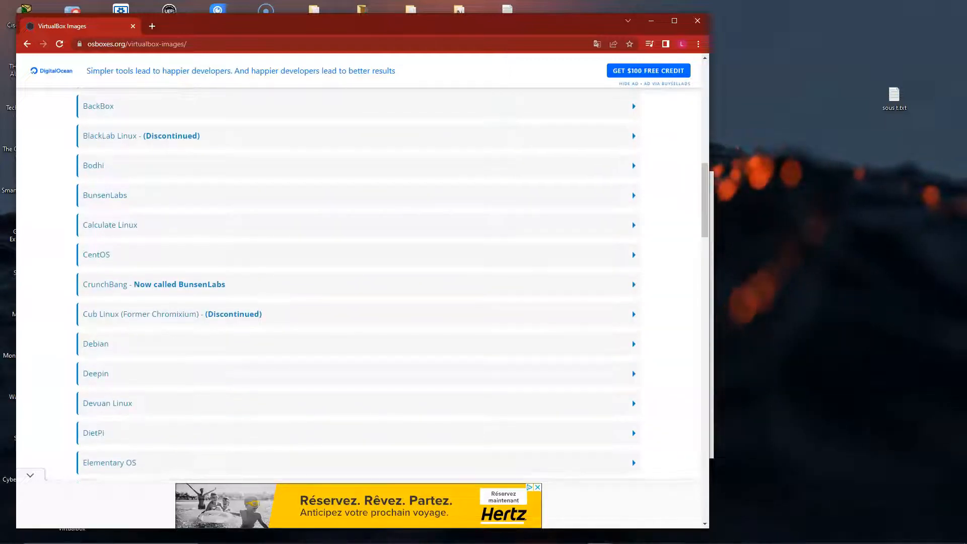
pyautogui.scroll(1, 357, 293)
pyautogui.click(181, 302)
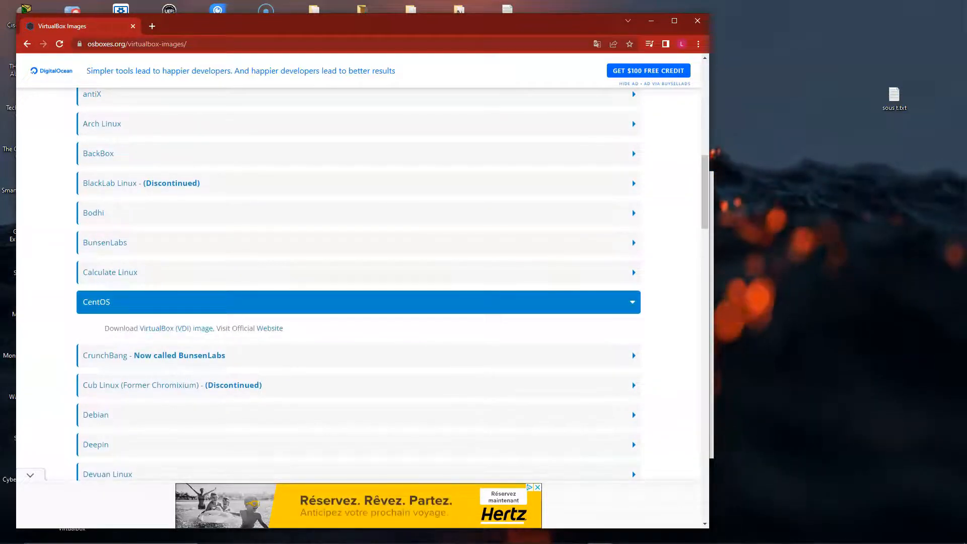
pyautogui.click(176, 329)
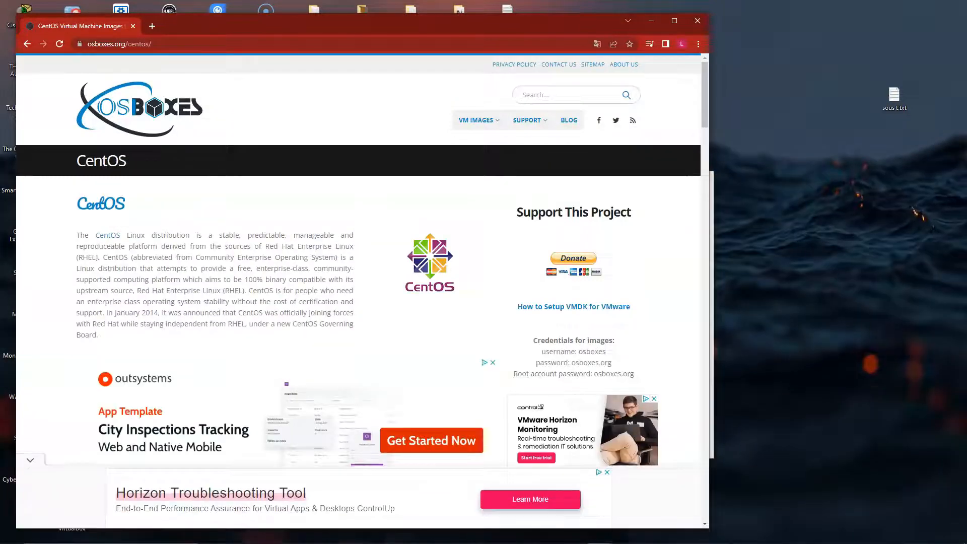
# Look through the CentOS versions offered and examine the info and VirtualBox downloads of CentOS 7-1810.
pyautogui.scroll(-2, 358, 292)
pyautogui.scroll(-7, 358, 293)
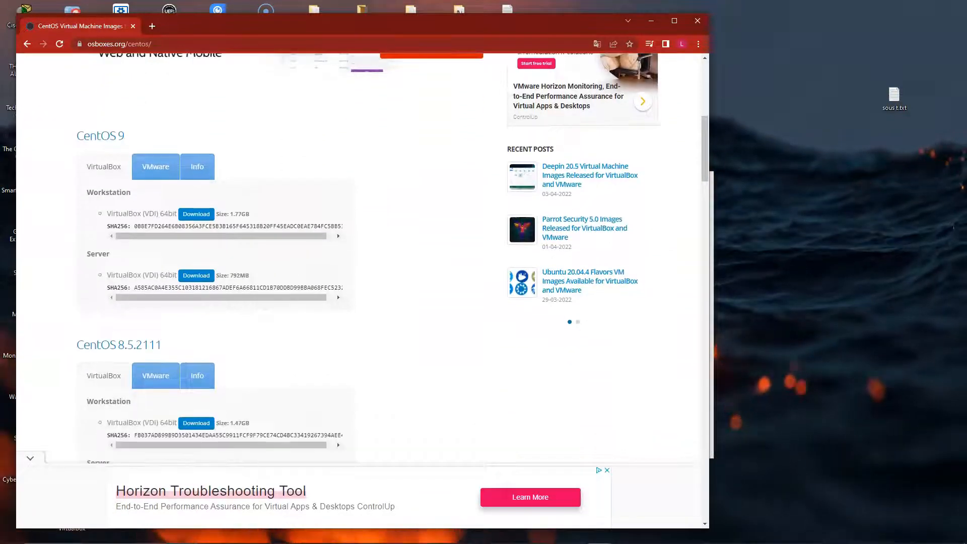
pyautogui.scroll(-11, 358, 292)
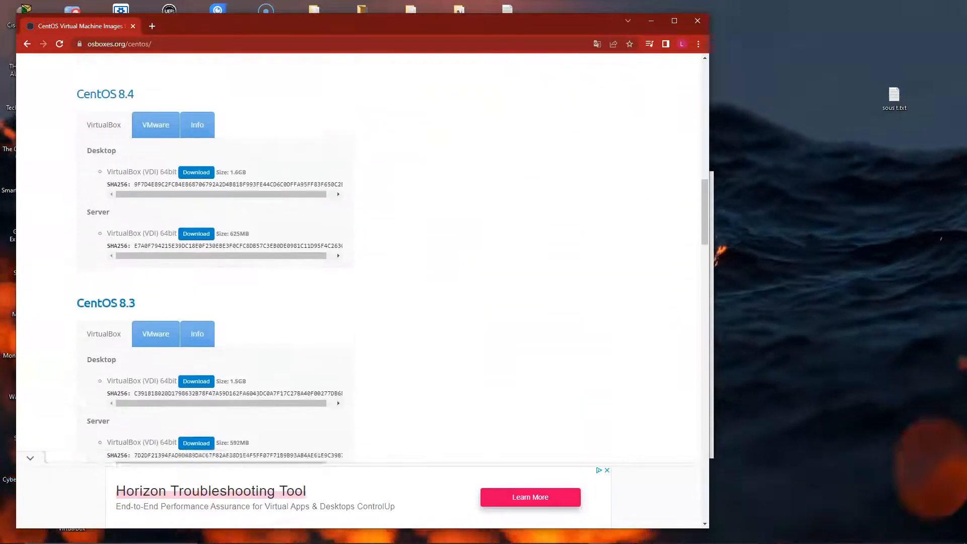
pyautogui.scroll(-9, 358, 292)
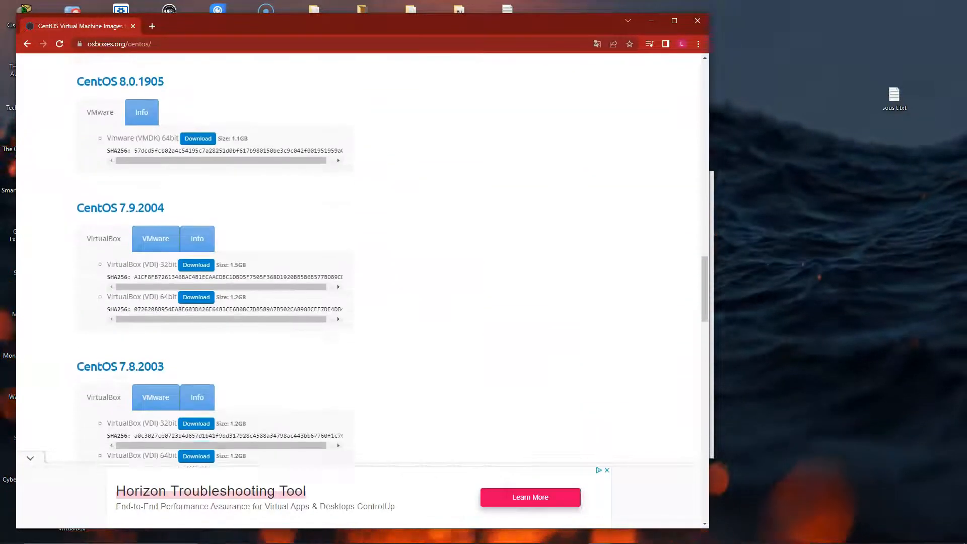
pyautogui.scroll(-6, 358, 293)
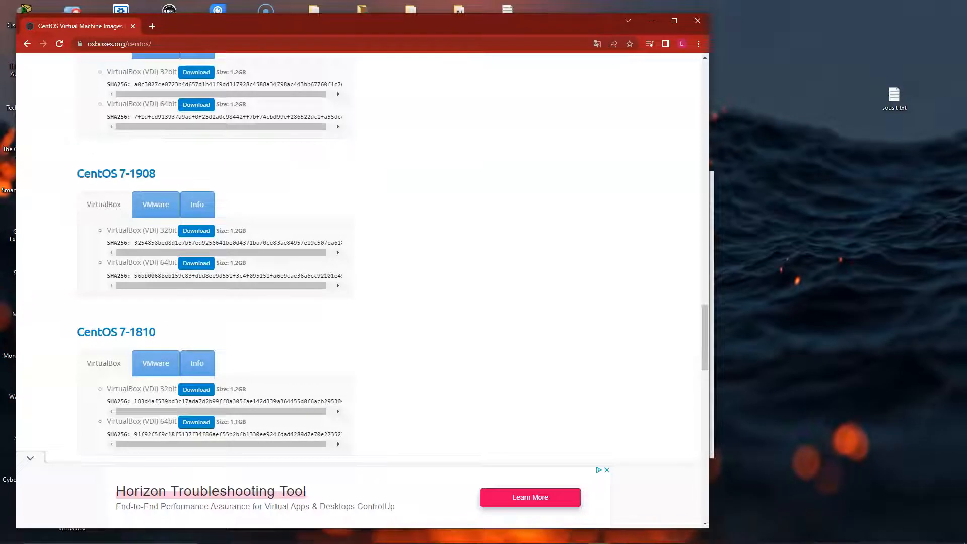
pyautogui.click(197, 363)
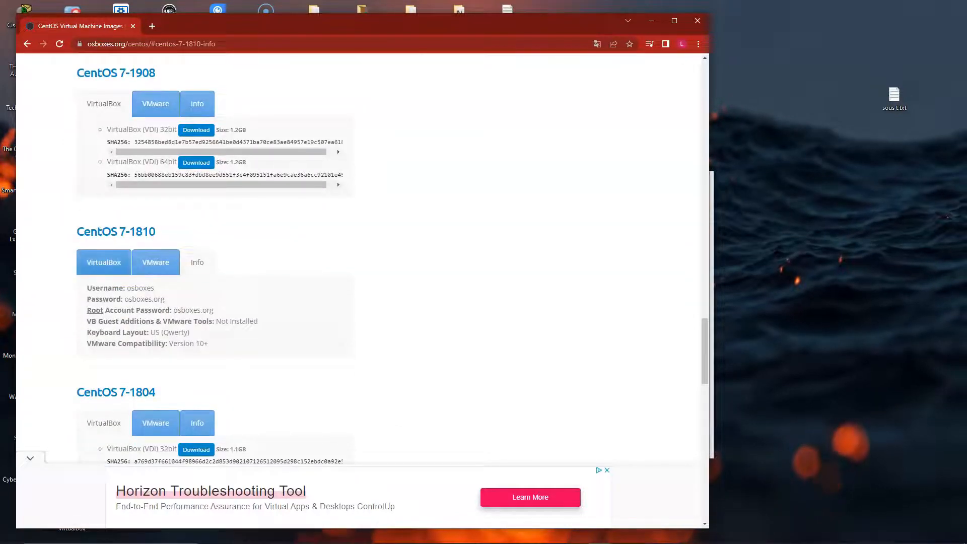
pyautogui.click(103, 262)
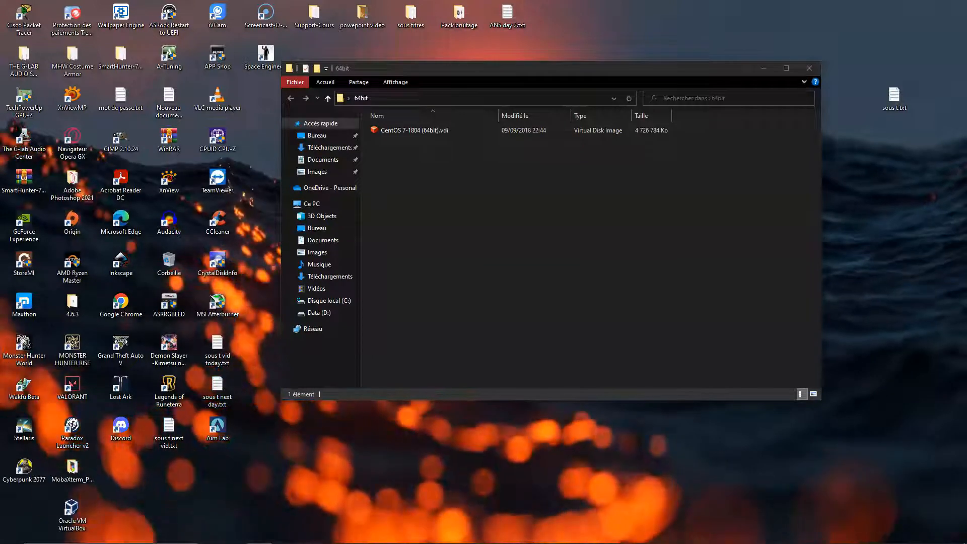
# Minimize the 64bit folder window and, in VirtualBox, start a new Linux virtual machine named centos-template in D:\VMs.
pyautogui.moveTo(551, 69); pyautogui.dragTo(664, 63)
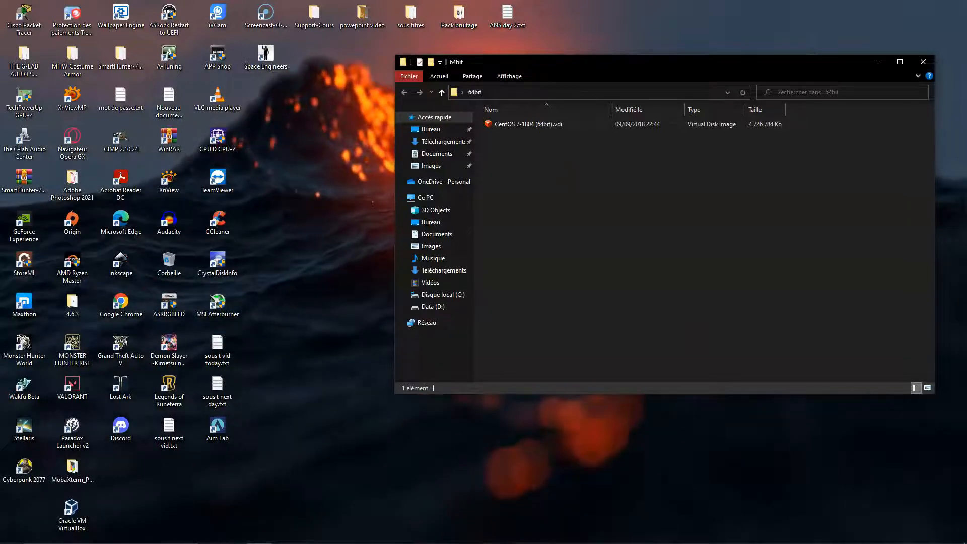
pyautogui.click(877, 62)
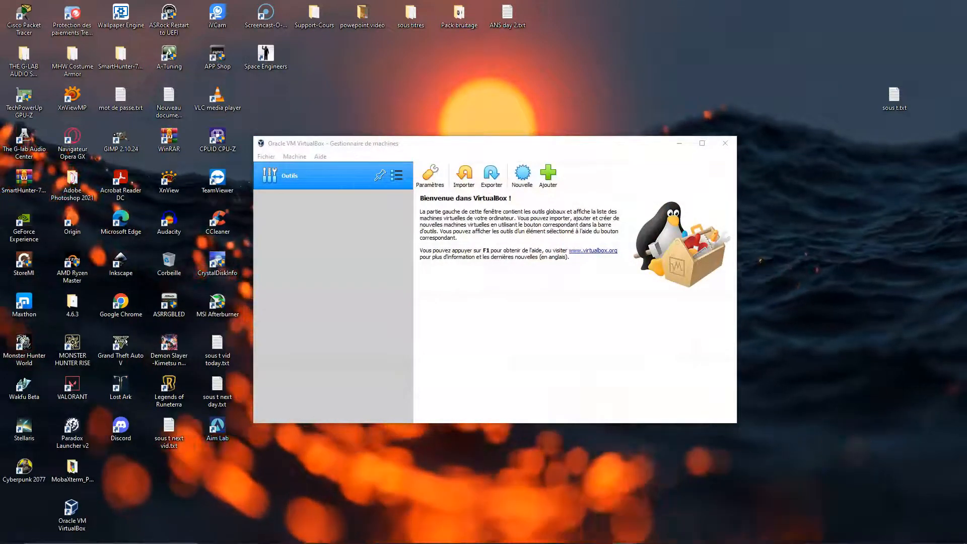
pyautogui.click(522, 175)
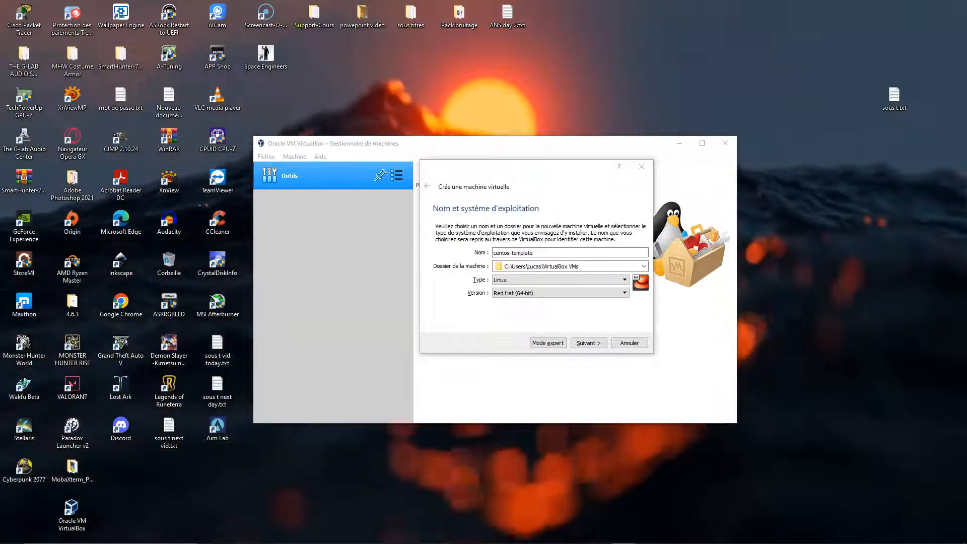
pyautogui.click(559, 292)
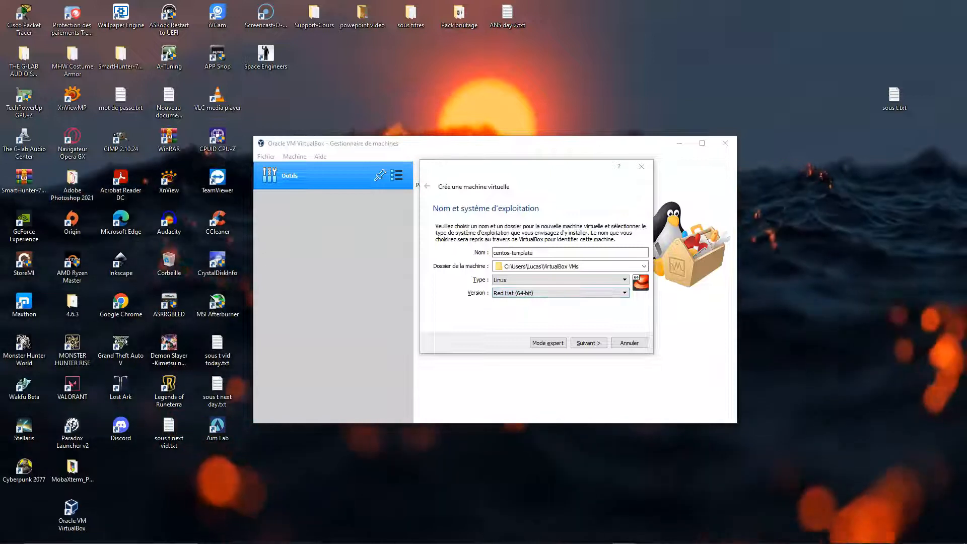
pyautogui.moveTo(535, 253); pyautogui.dragTo(492, 253)
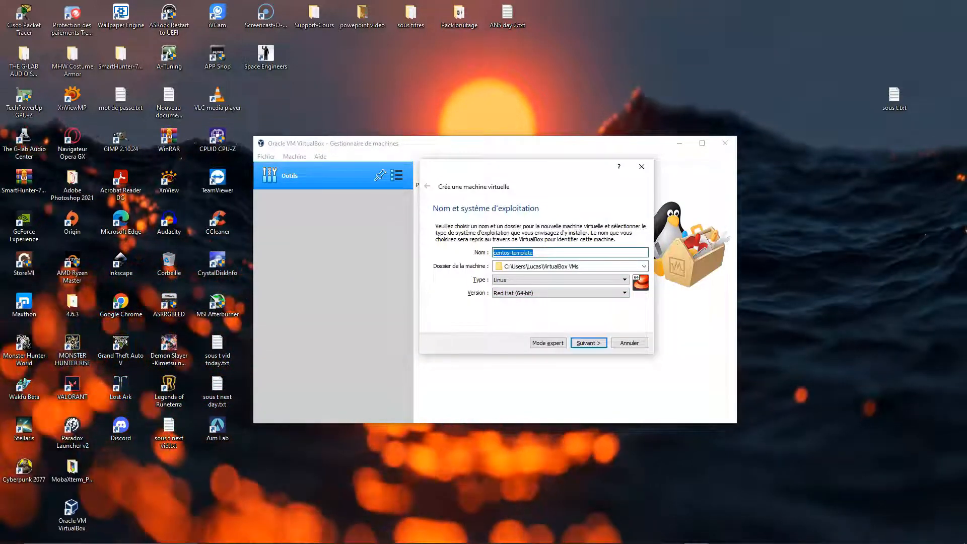
pyautogui.click(554, 253)
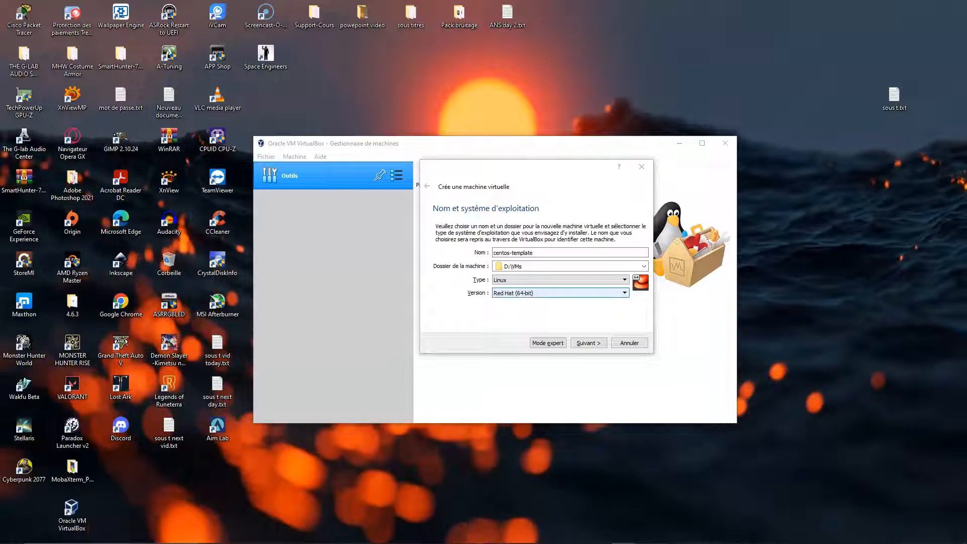
# Select Red Hat (64-bit) as the operating system version of the new machine.
pyautogui.click(561, 293)
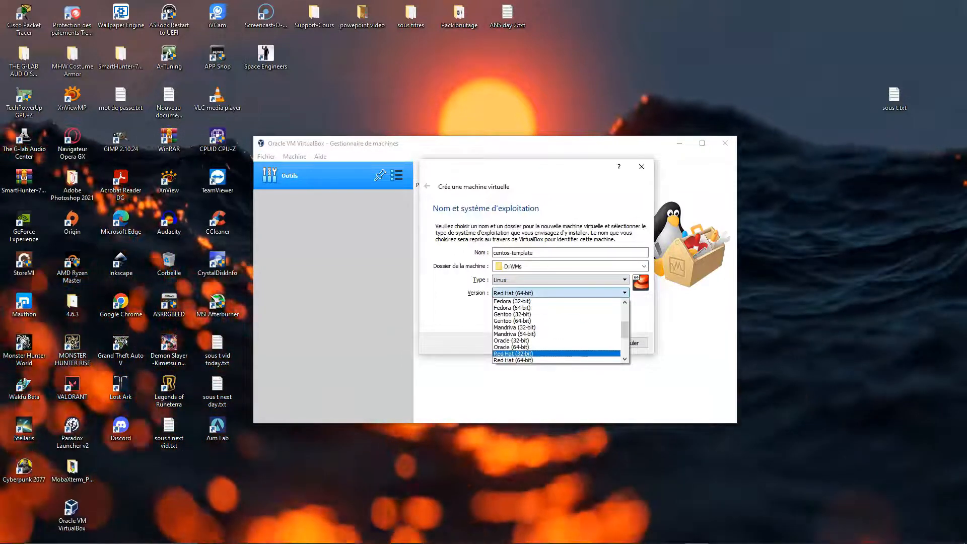
pyautogui.press('Up')
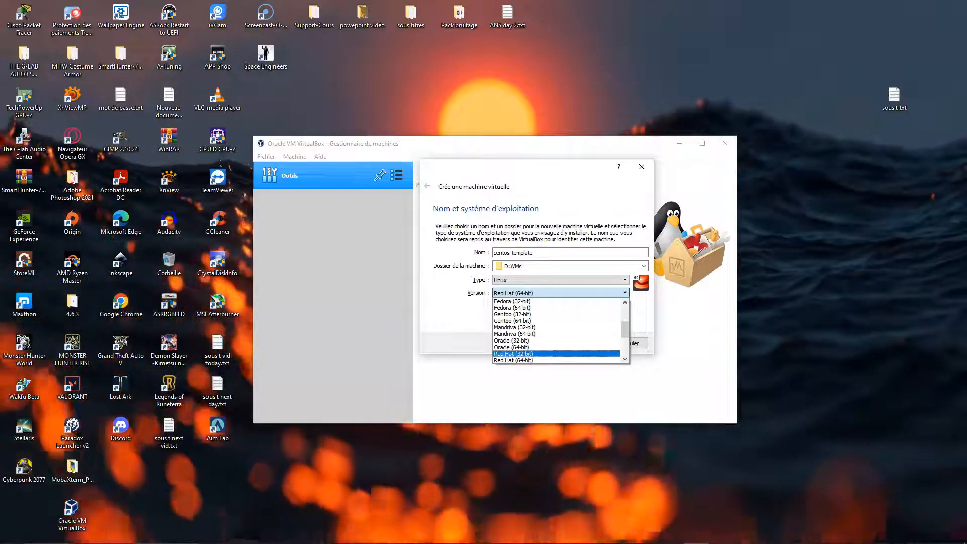
pyautogui.press('Down')
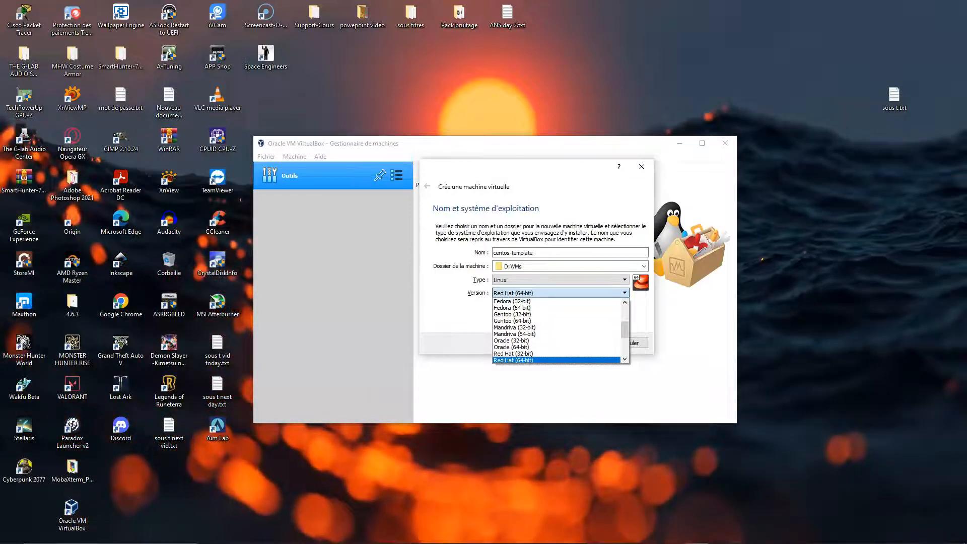
pyautogui.press('Return')
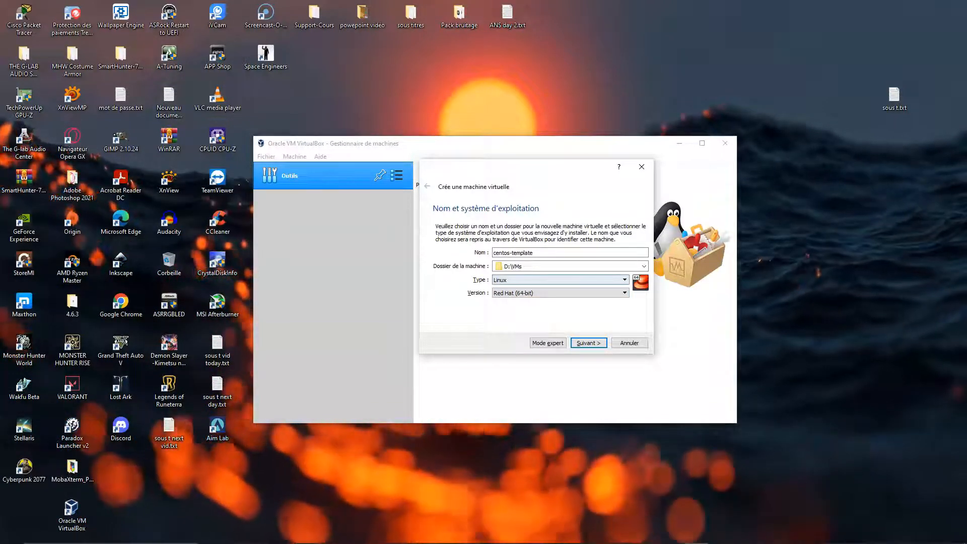
# Set the operating system to type Linux, version Other Linux (64-bit), and continue to the memory size settings.
pyautogui.click(561, 279)
pyautogui.click(560, 280)
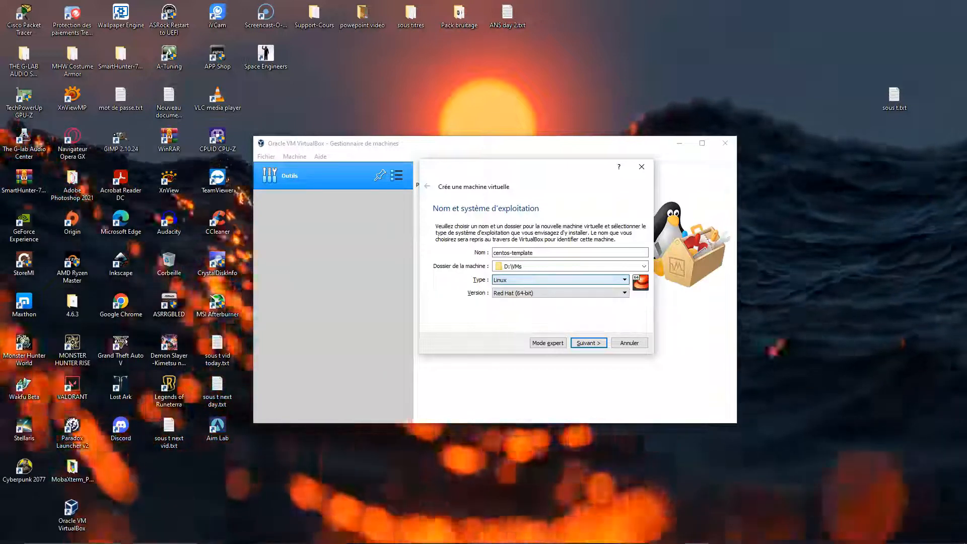
pyautogui.press('Tab')
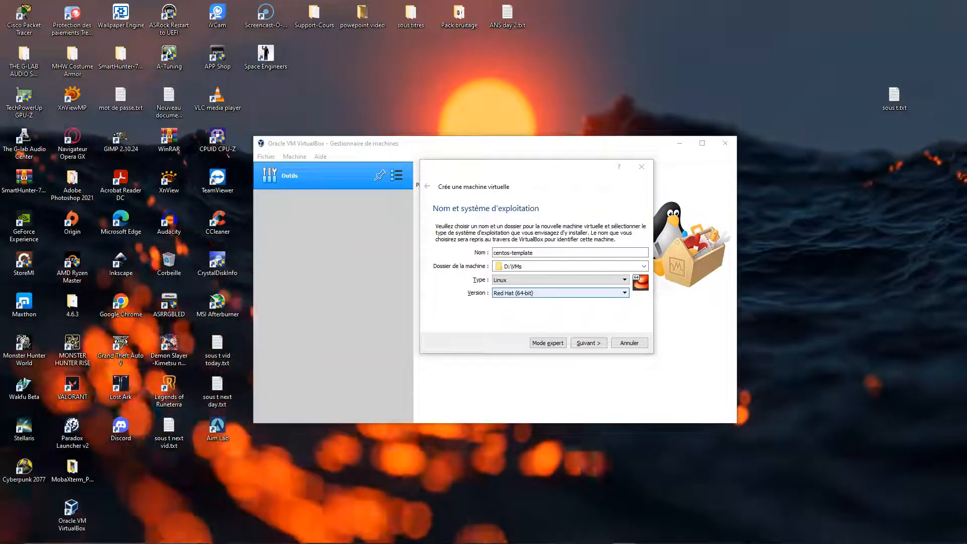
pyautogui.click(560, 293)
pyautogui.scroll(-4, 560, 334)
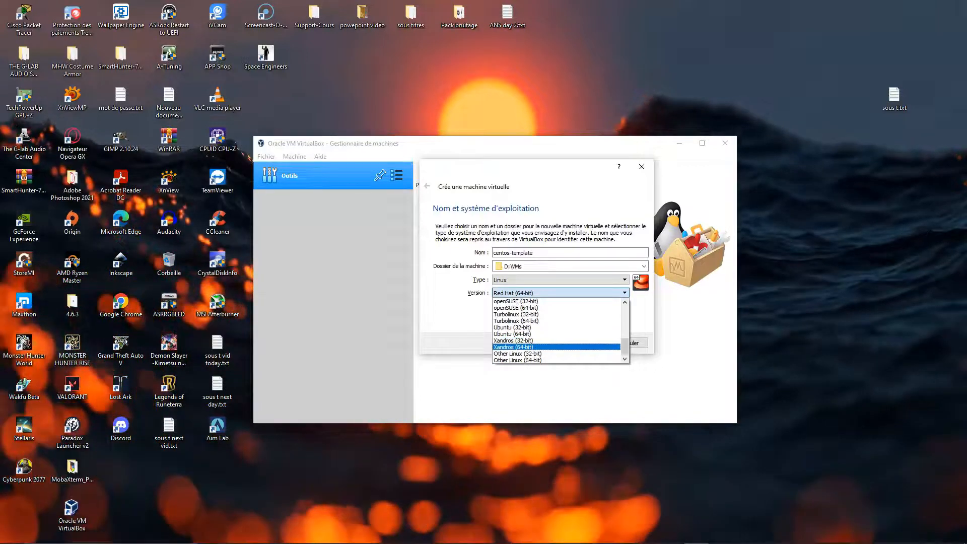
pyautogui.press('Down')
pyautogui.press('Down')
pyautogui.press('Return')
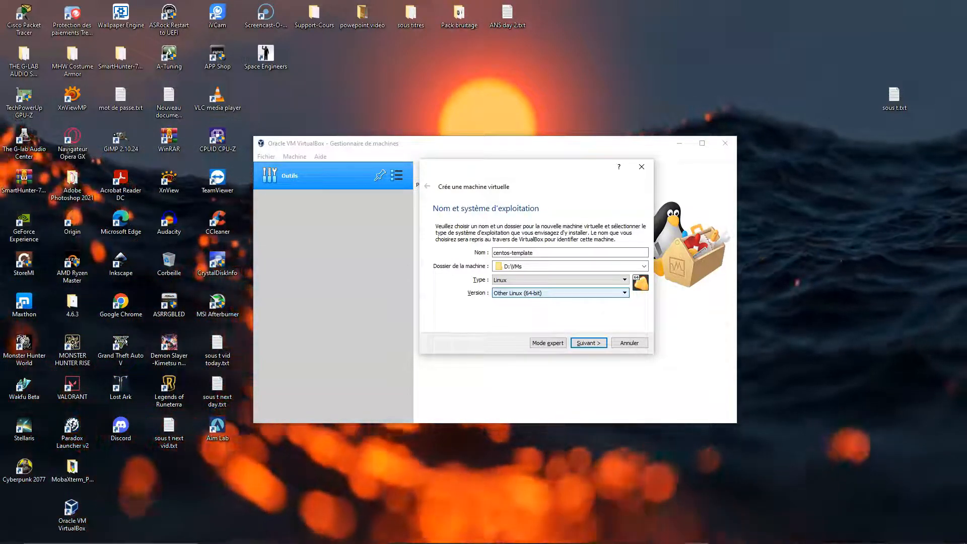
pyautogui.press('Return')
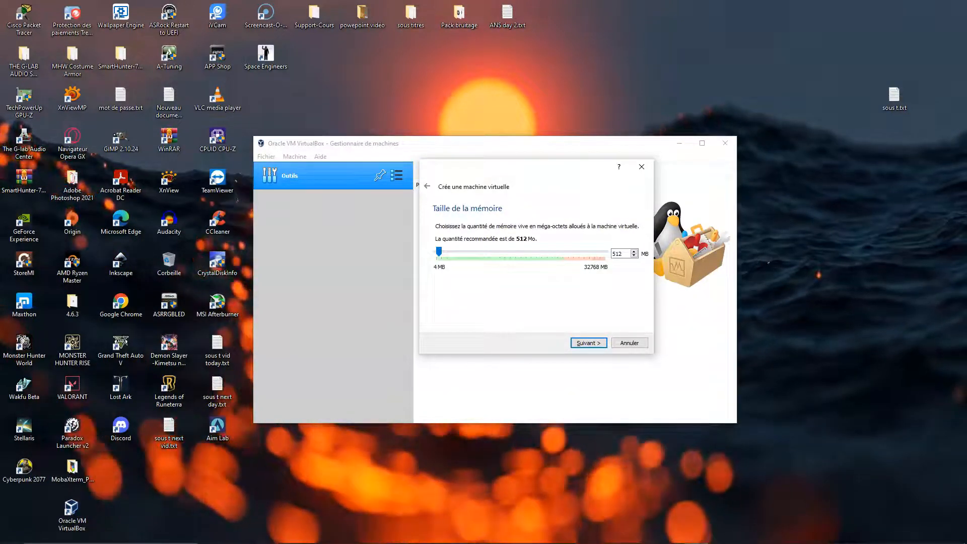
# Set the memory to 2048 MB and create the machine with the existing virtual disk CentOS 7-1804 (64bit).vdi.
pyautogui.moveTo(439, 252)
pyautogui.mouseDown()
pyautogui.moveTo(457, 251)
pyautogui.moveTo(447, 252)
pyautogui.mouseUp()
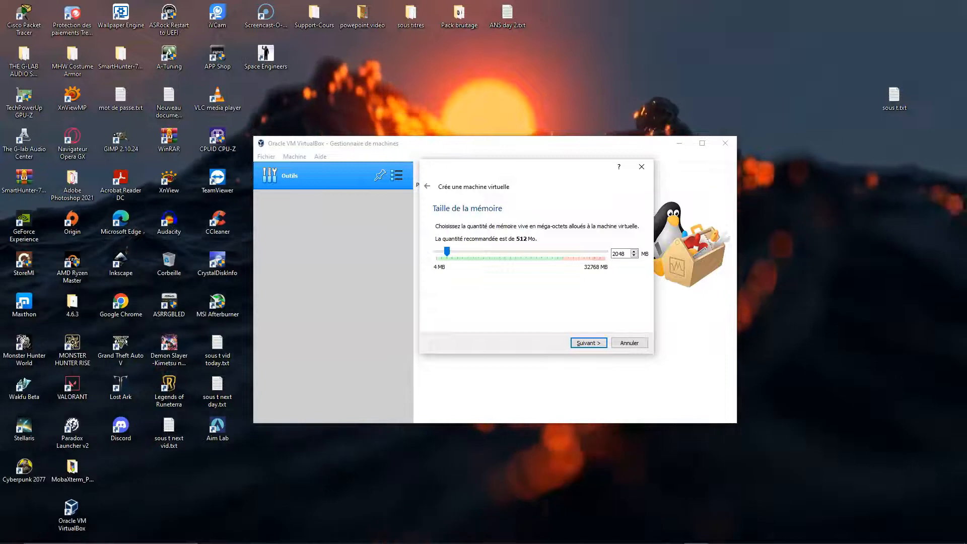
pyautogui.press('Return')
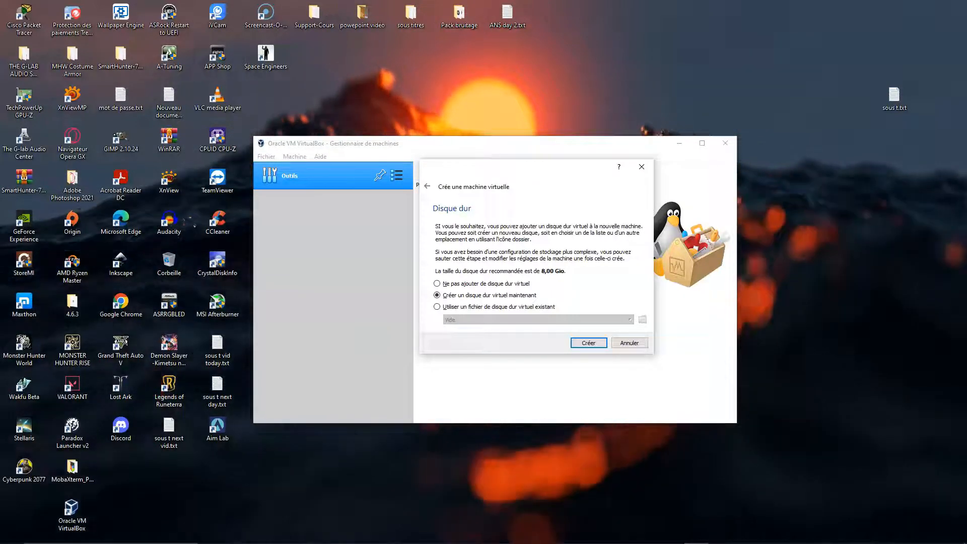
pyautogui.click(438, 307)
pyautogui.click(642, 320)
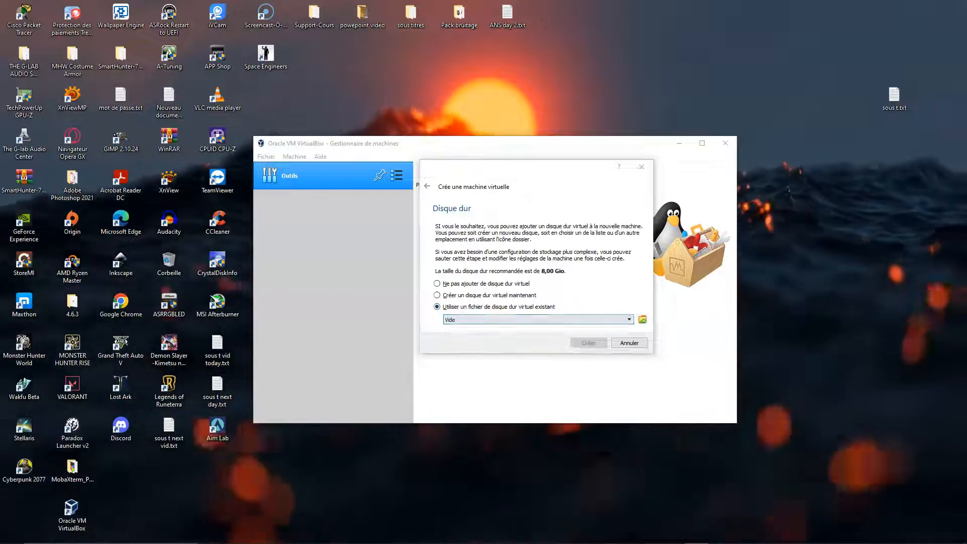
pyautogui.click(643, 319)
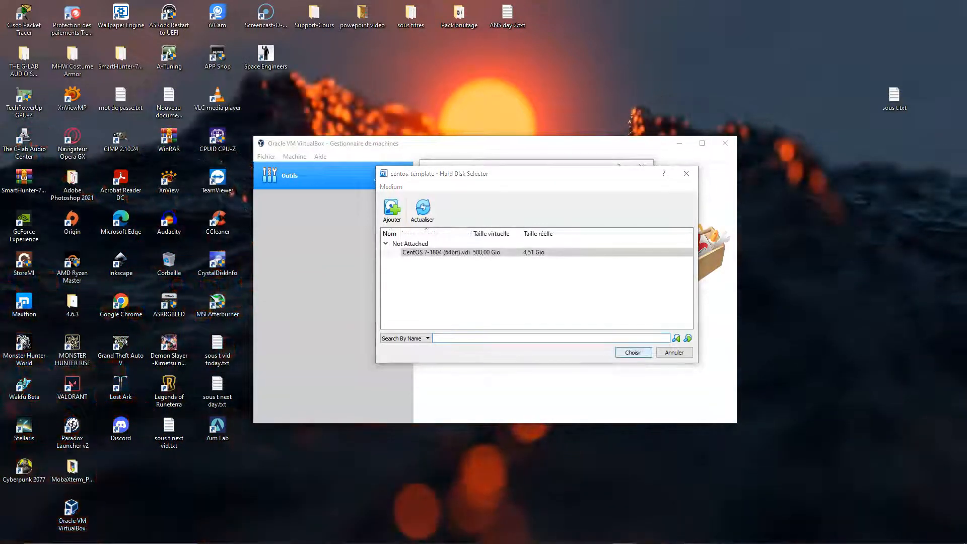
pyautogui.click(633, 353)
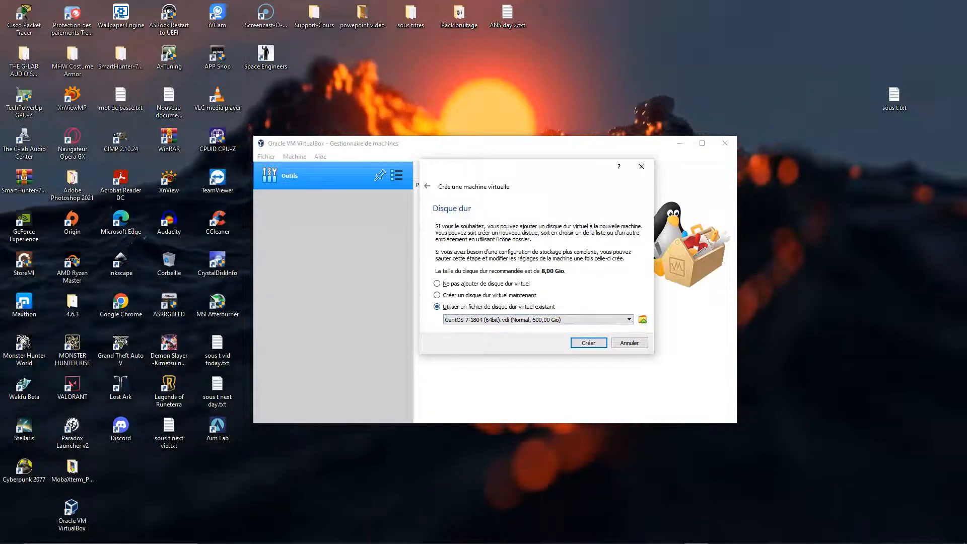
pyautogui.press('Return')
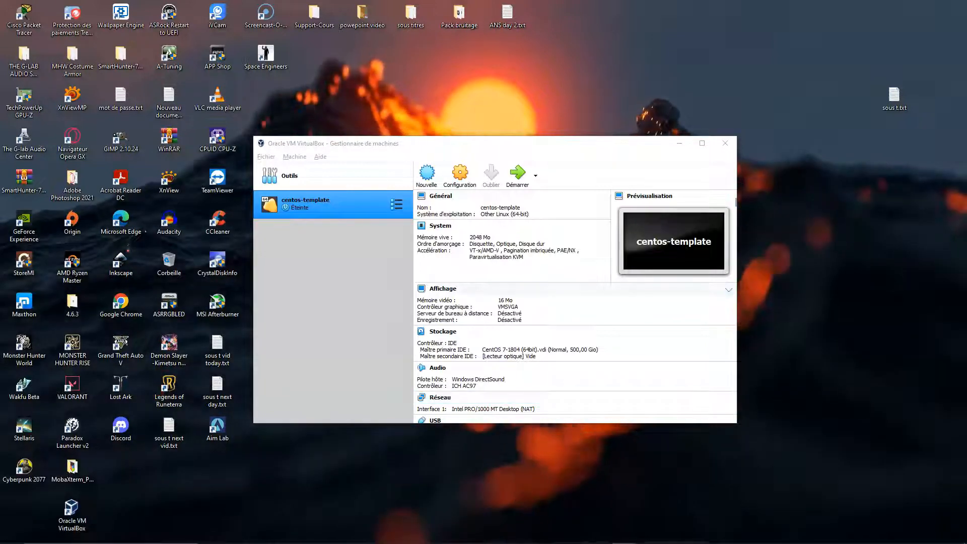
# In the configuration of centos-template, set the number of processors to 2.
pyautogui.click(460, 174)
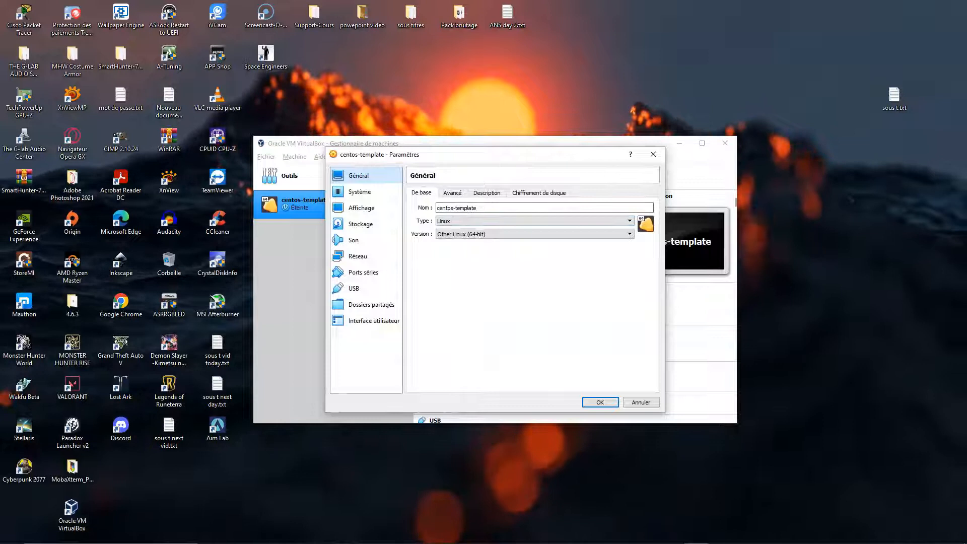
pyautogui.click(360, 192)
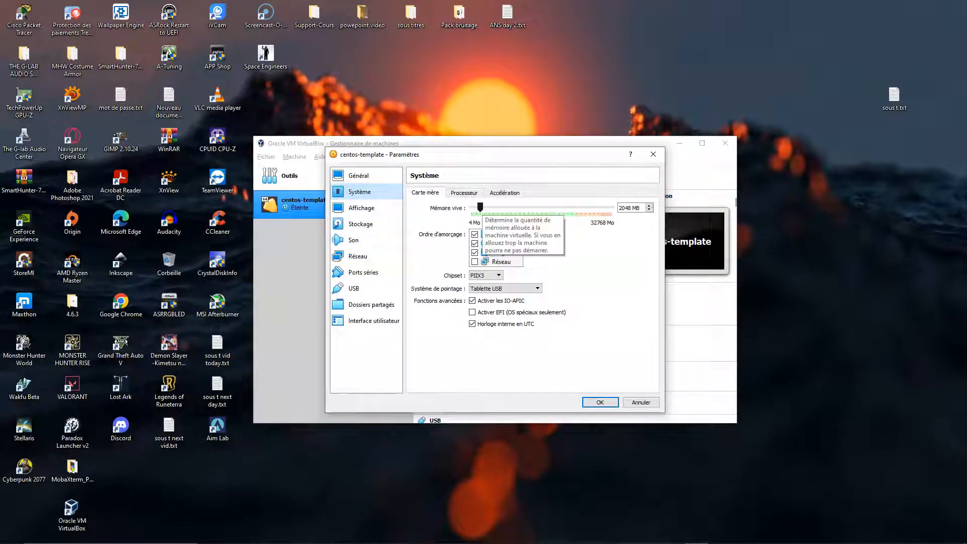
pyautogui.moveTo(490, 207); pyautogui.dragTo(486, 207)
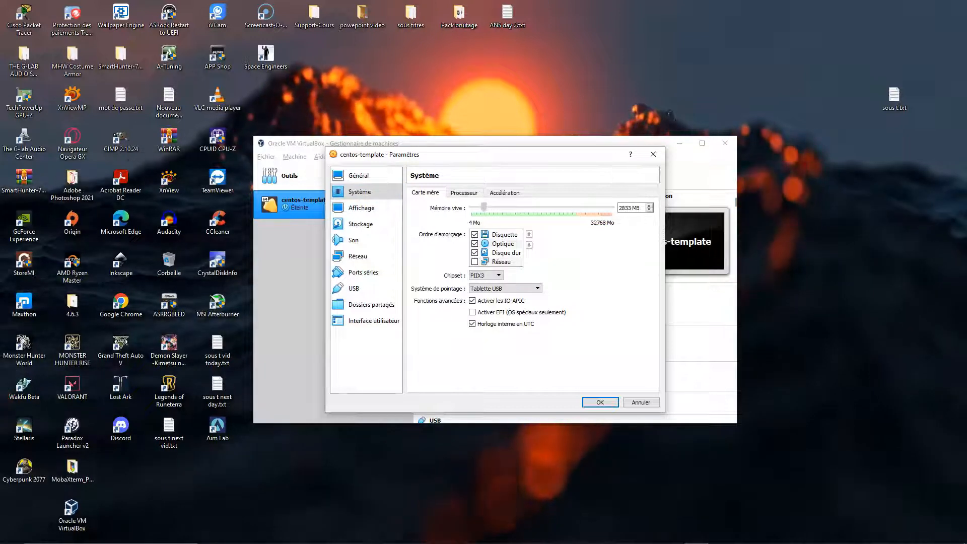
pyautogui.click(464, 193)
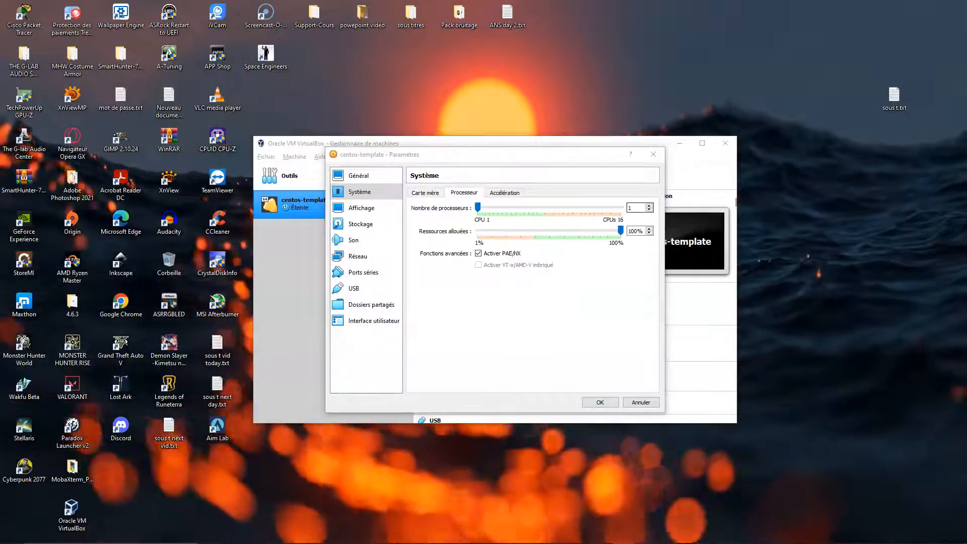
pyautogui.click(649, 206)
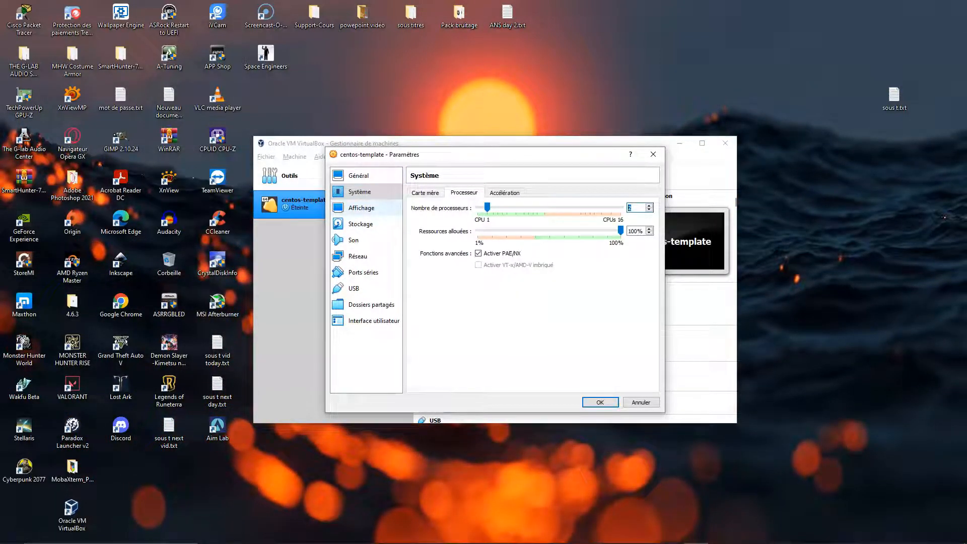
# Set network Adapter 1 to bridged access (Accès par pont) and save the machine's settings.
pyautogui.click(359, 256)
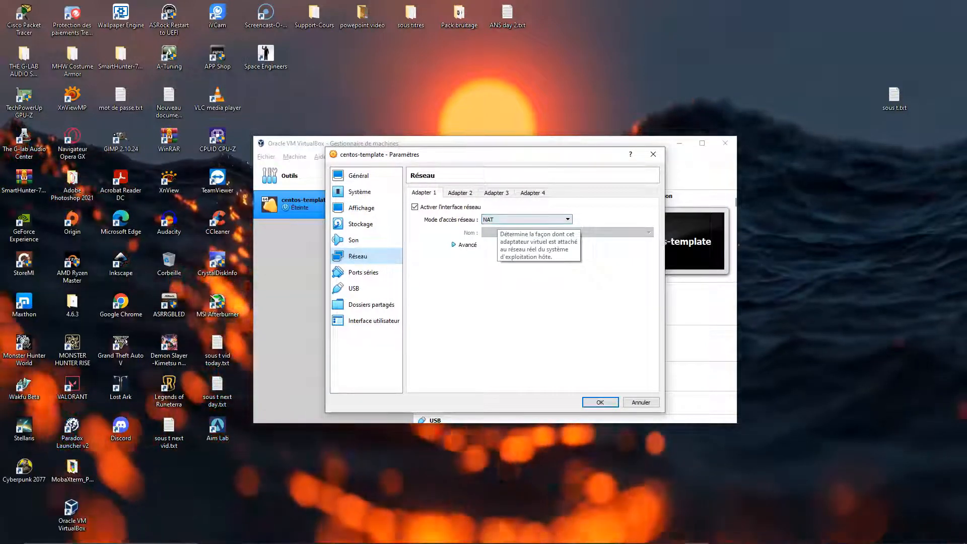
pyautogui.click(496, 220)
pyautogui.click(497, 220)
pyautogui.click(508, 219)
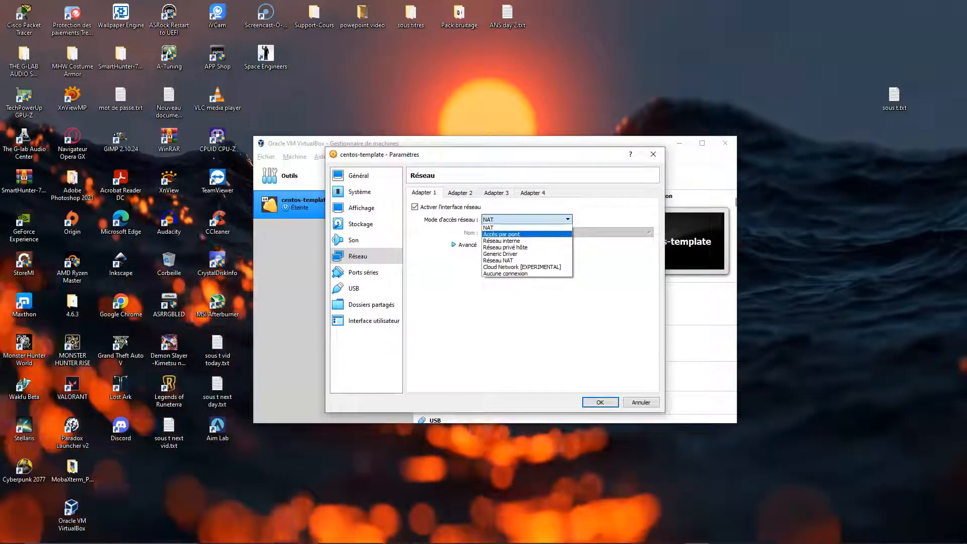
pyautogui.click(506, 235)
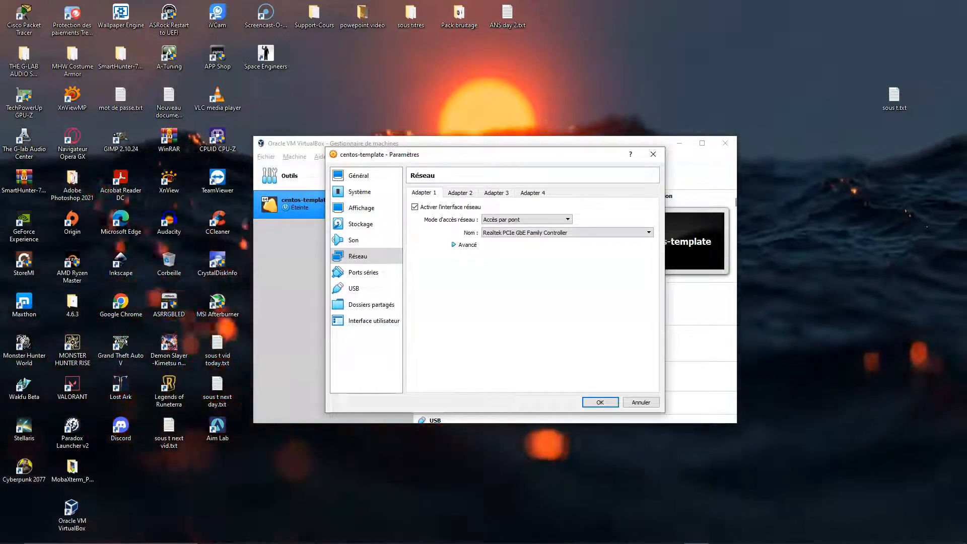
pyautogui.press('Return')
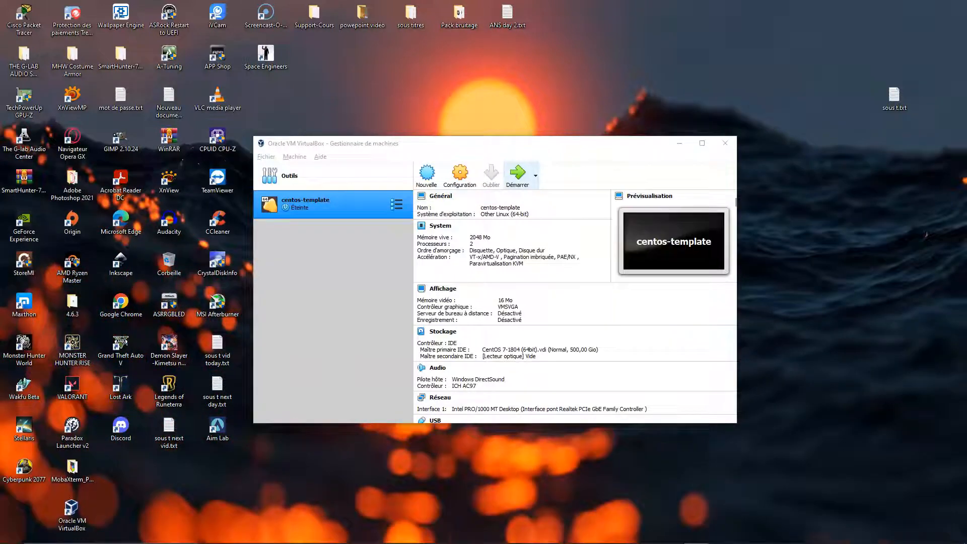
# Start the centos-template machine, select the osboxes.org account and enter its password.
pyautogui.click(518, 176)
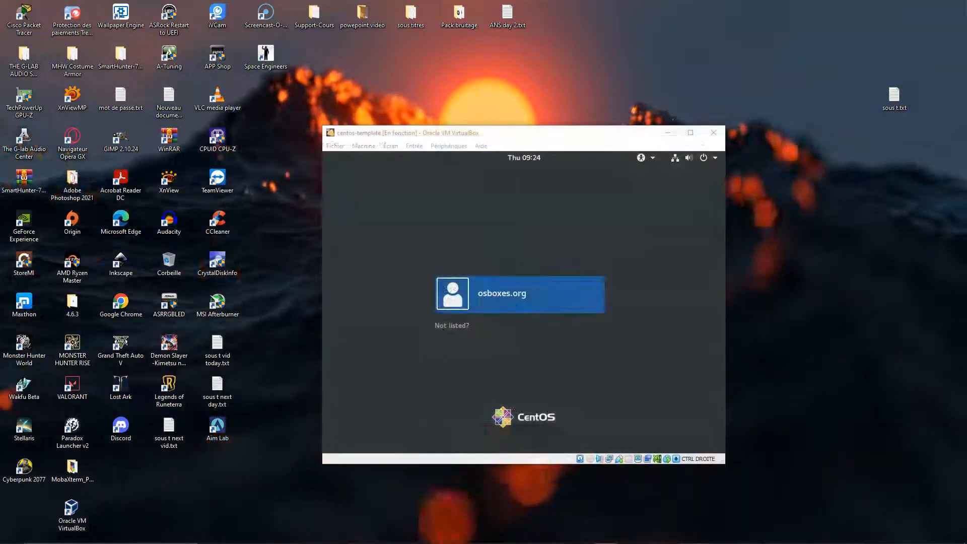
pyautogui.click(503, 294)
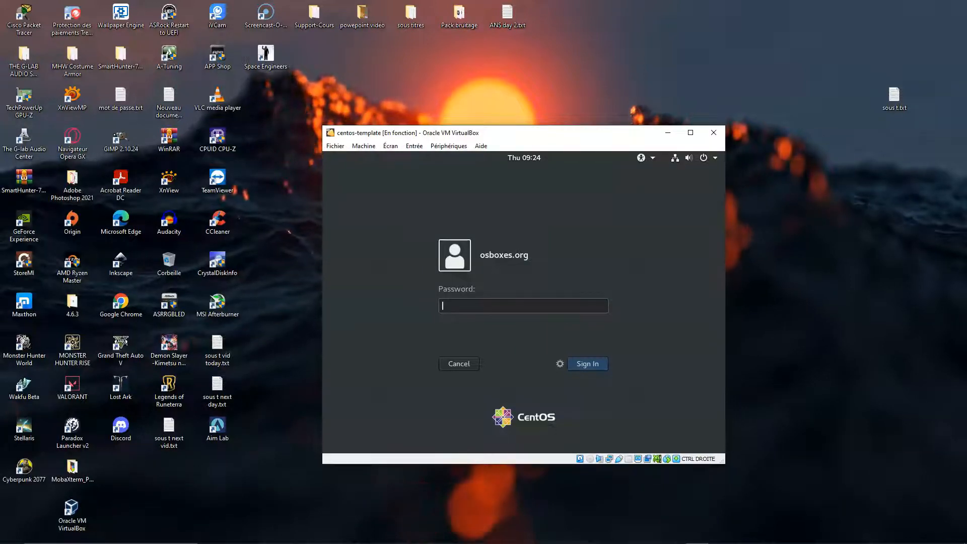
pyautogui.write('osbox')
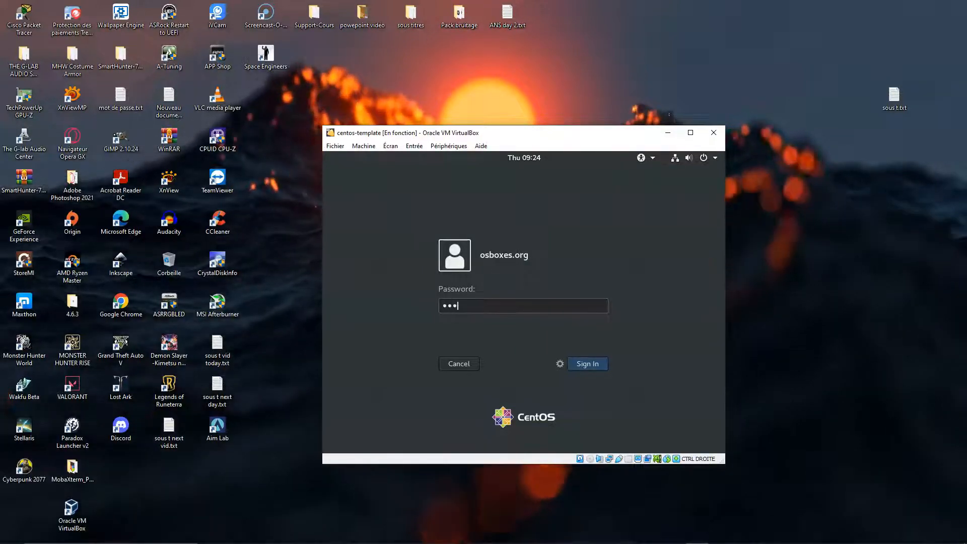
pyautogui.write('es.org')
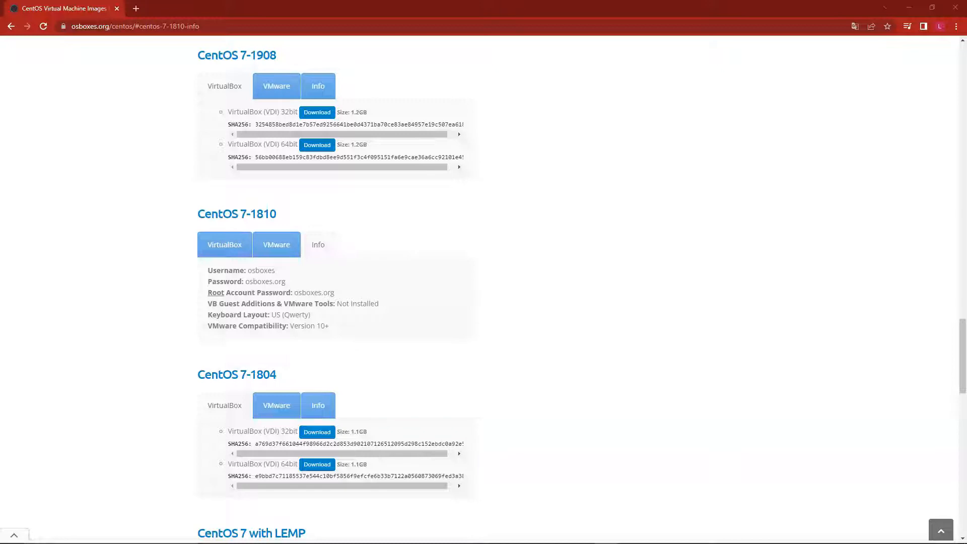
# Check the CentOS 7-1810 login information on the OSBoxes page in the browser, and return to the centos-template machine.
pyautogui.rightClick(317, 291)
pyautogui.click(335, 299)
pyautogui.hotkey('alt', 'Tab')
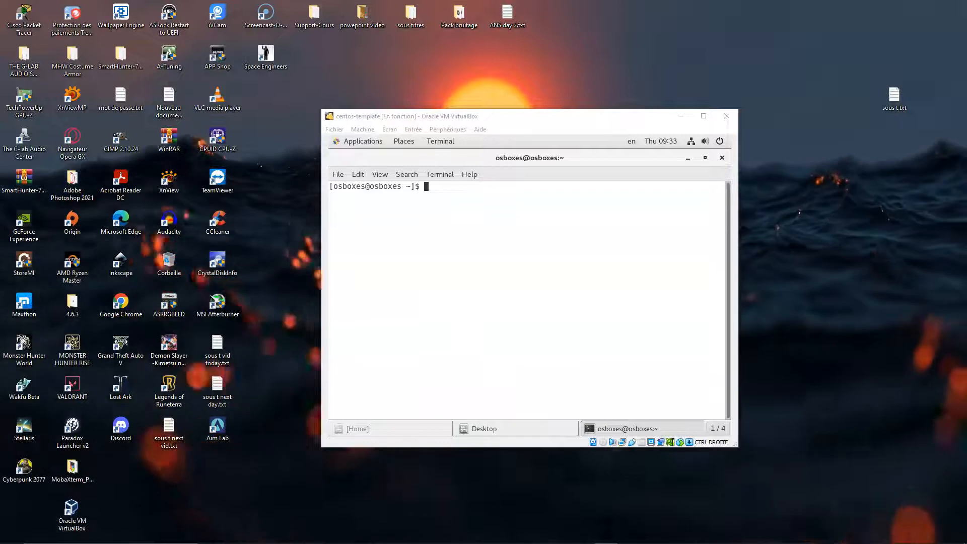
# Try ipconfig in the CentOS terminal, and use ifconfig to find and select the enp0s3 interface's IPv4 address.
pyautogui.write('ipconfig')
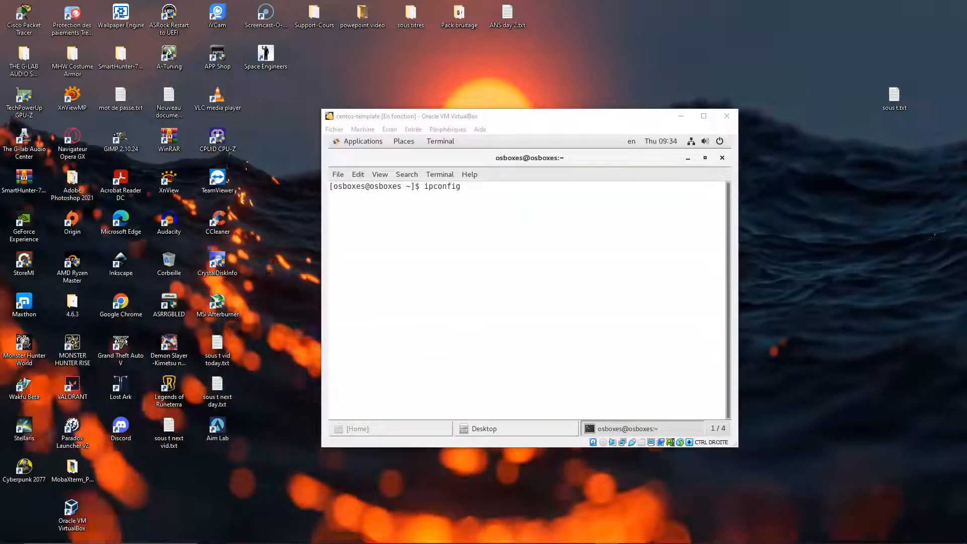
pyautogui.press('Return')
pyautogui.hotkey('ctrl', 'c')
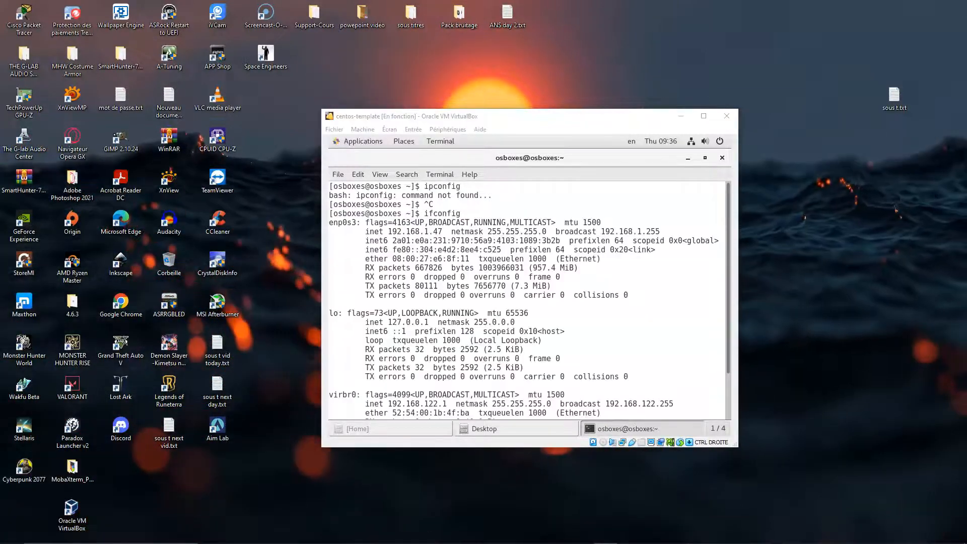
pyautogui.moveTo(428, 231); pyautogui.dragTo(388, 231)
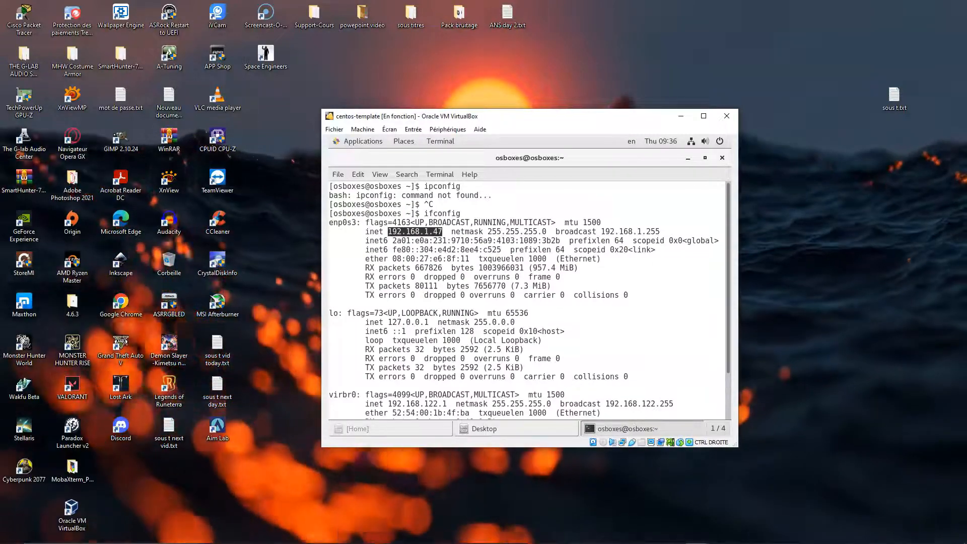
pyautogui.click(388, 233)
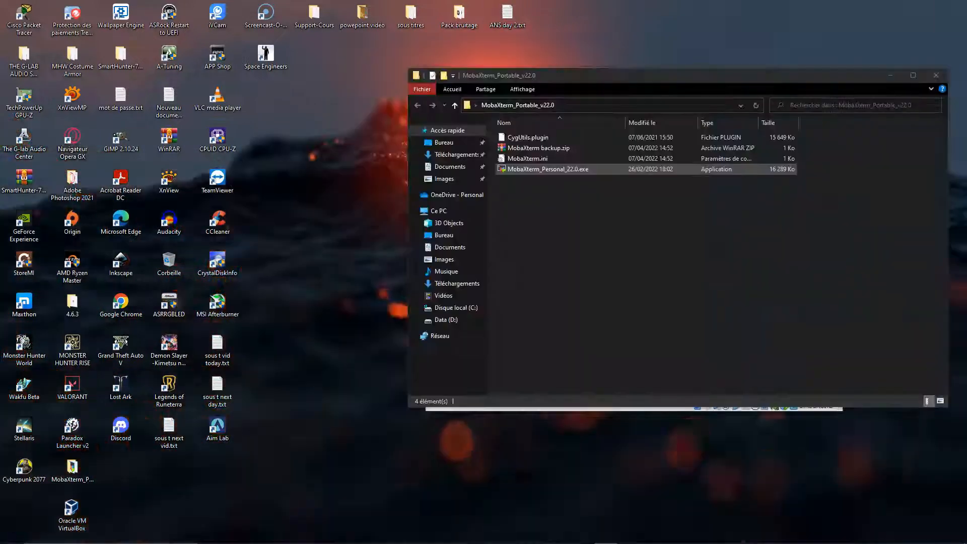
# Launch MobaXterm_Personal_22.0.exe from the MobaXterm_Portable_v22.0 folder and start a local terminal.
pyautogui.doubleClick(548, 170)
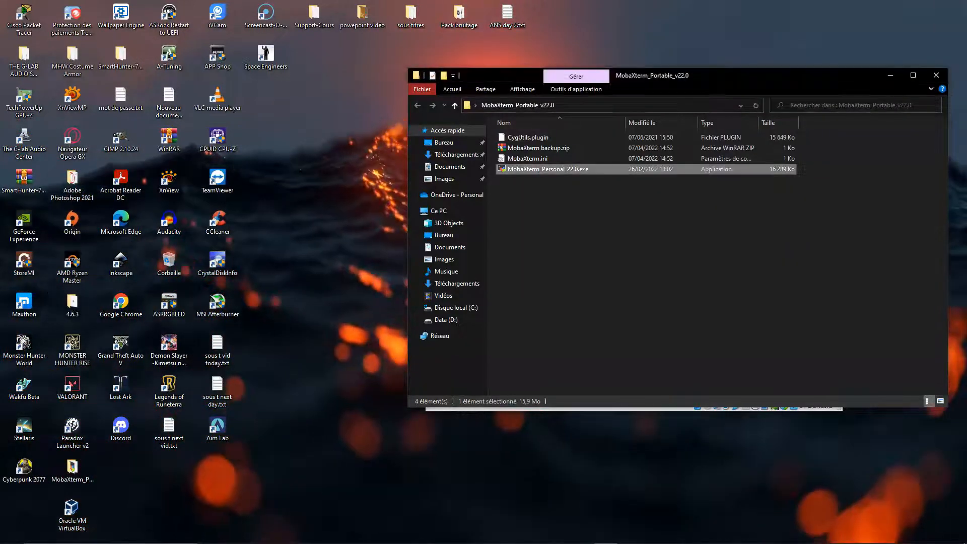
pyautogui.press('Return')
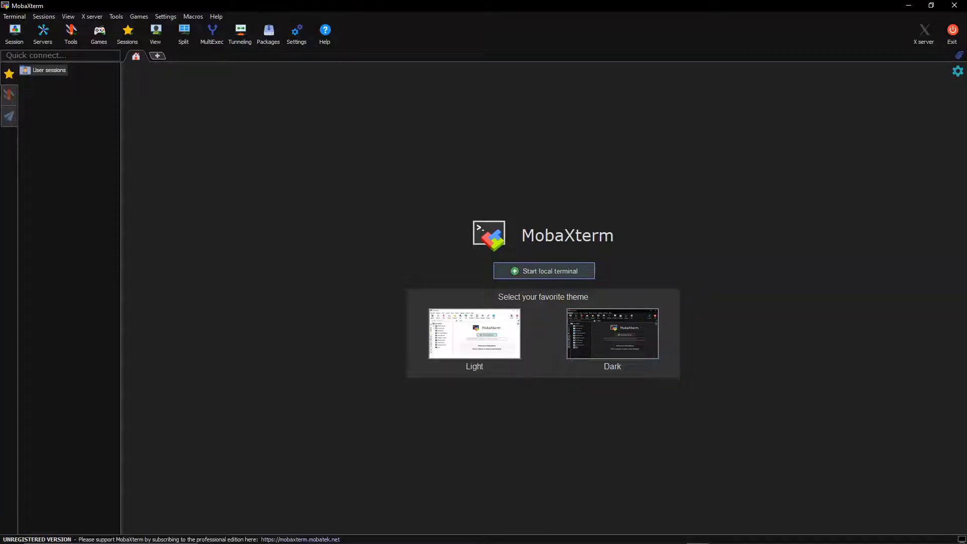
pyautogui.press('Return')
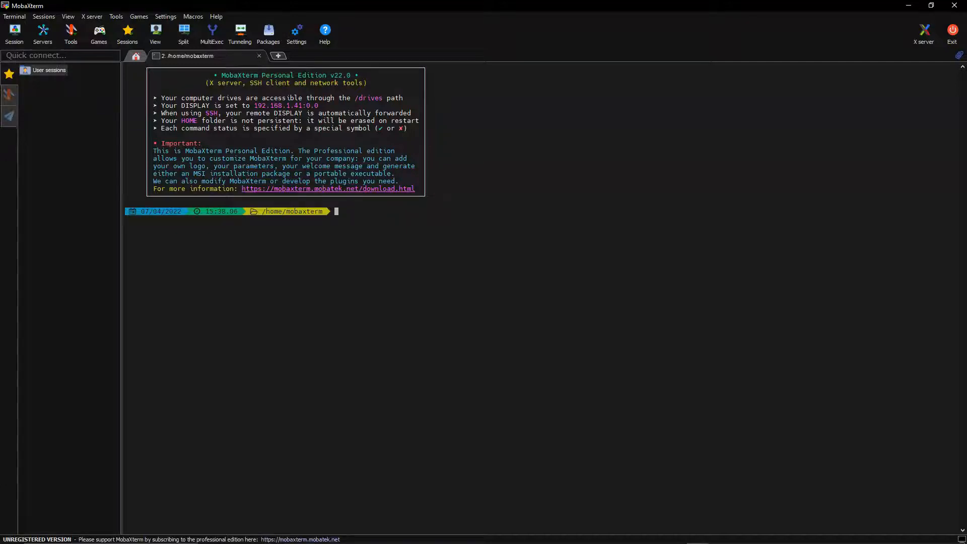
# Open an SSH session to 192.168.1.47 as osboxes in MobaXterm and agree to save the account password.
pyautogui.click(14, 34)
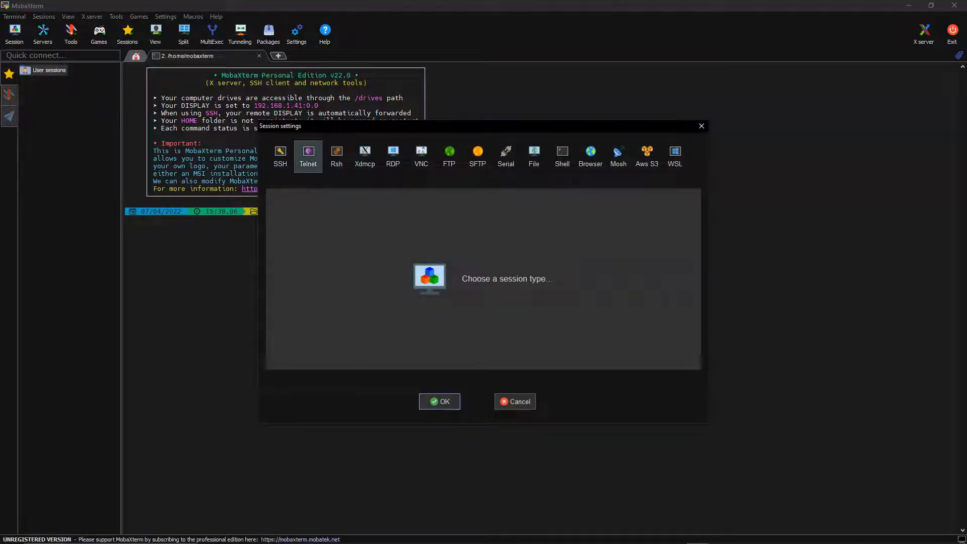
pyautogui.click(280, 155)
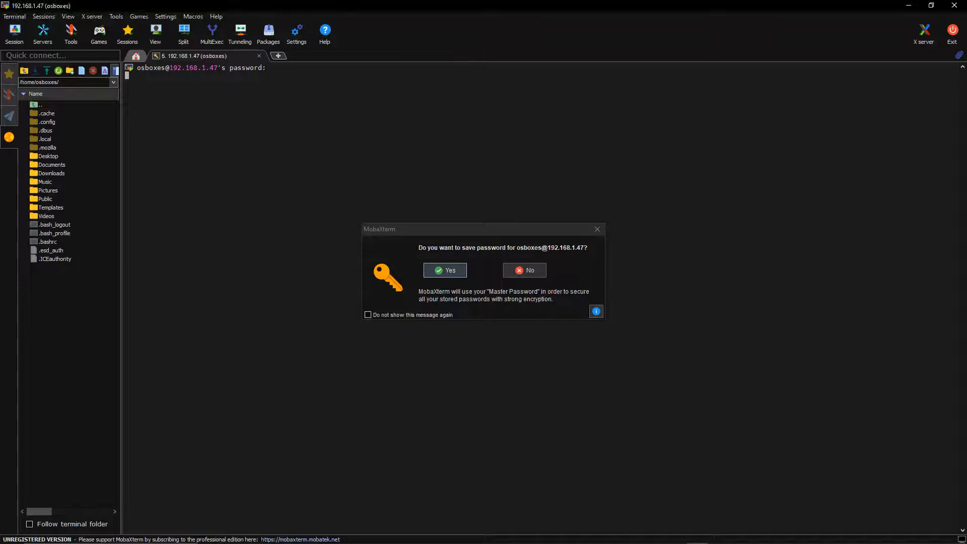
pyautogui.click(446, 271)
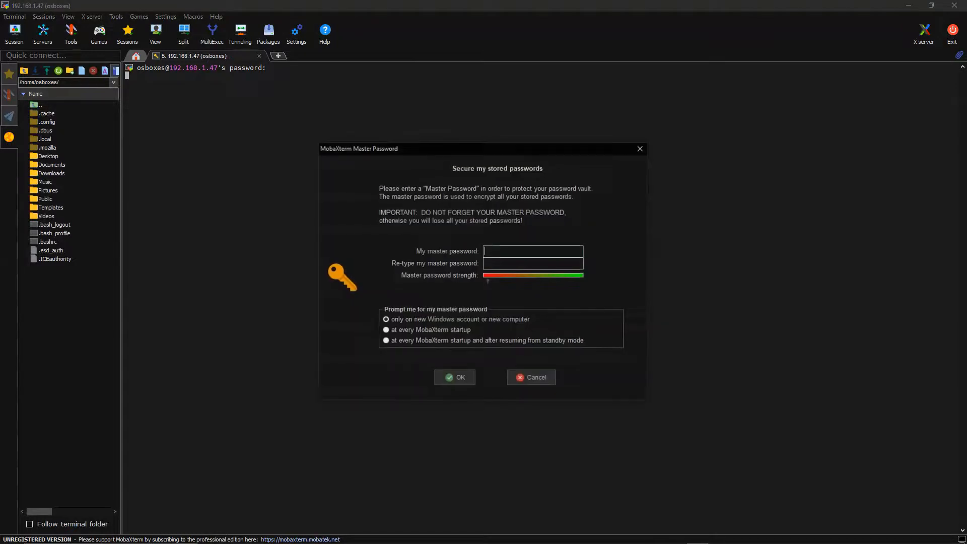